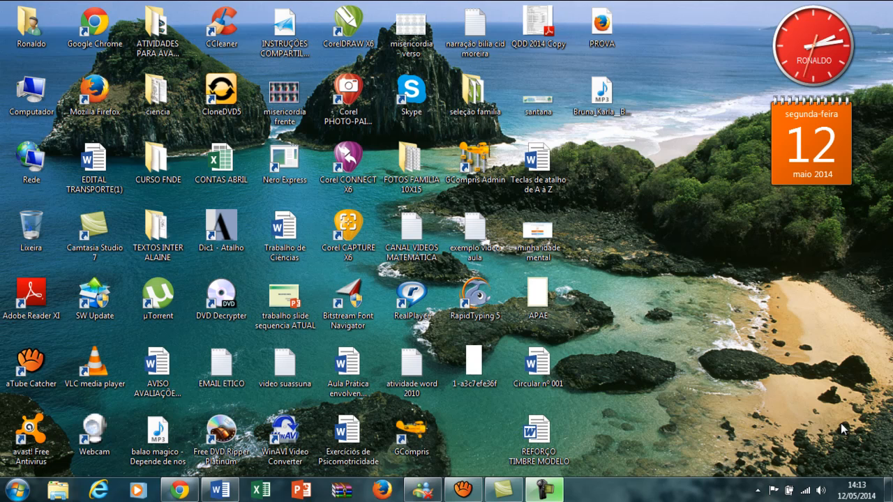
# - Switch to Word and browse for a file to open in the user's personal folder on the desktop
pyautogui.click(227, 496)
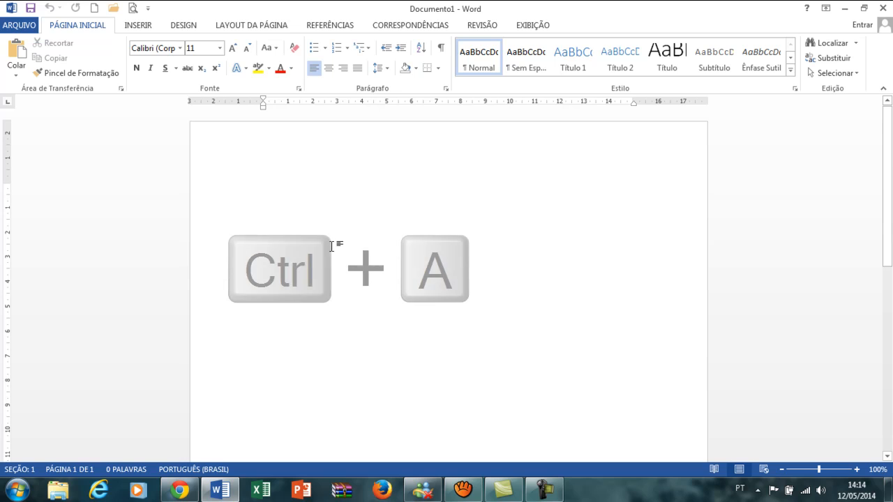
pyautogui.click(113, 13)
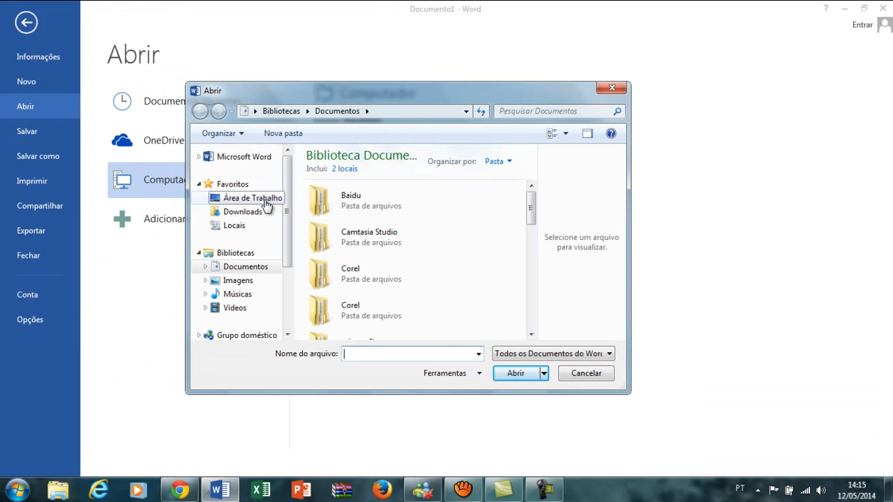
pyautogui.click(265, 201)
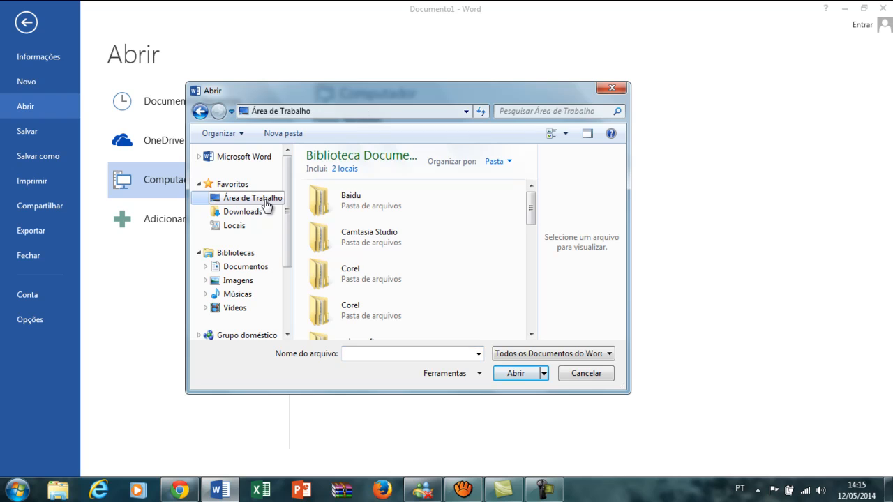
pyautogui.doubleClick(409, 235)
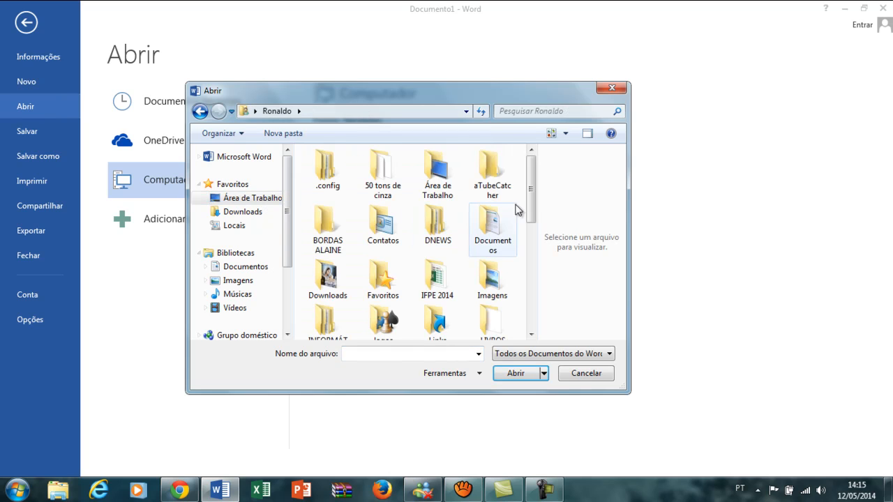
pyautogui.moveTo(532, 211); pyautogui.dragTo(520, 302)
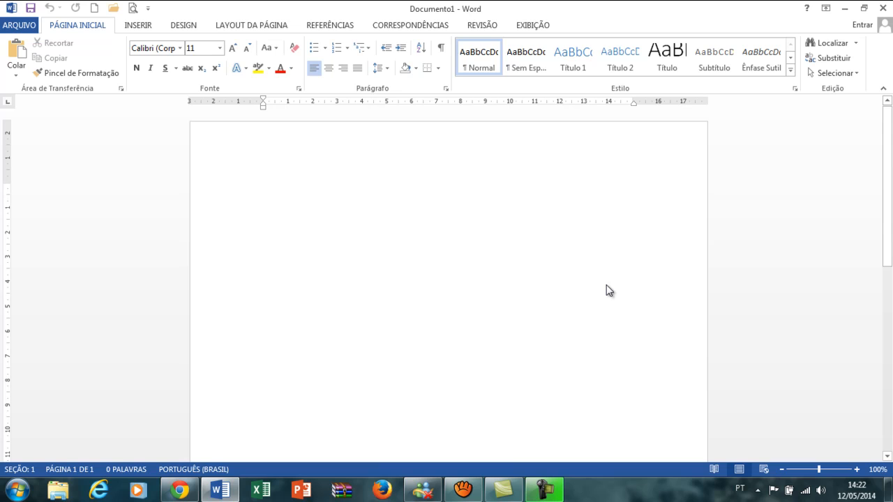
# - Start saving the blank document and choose the user's personal folder on the desktop as its location
pyautogui.hotkey('ctrl', 'b')
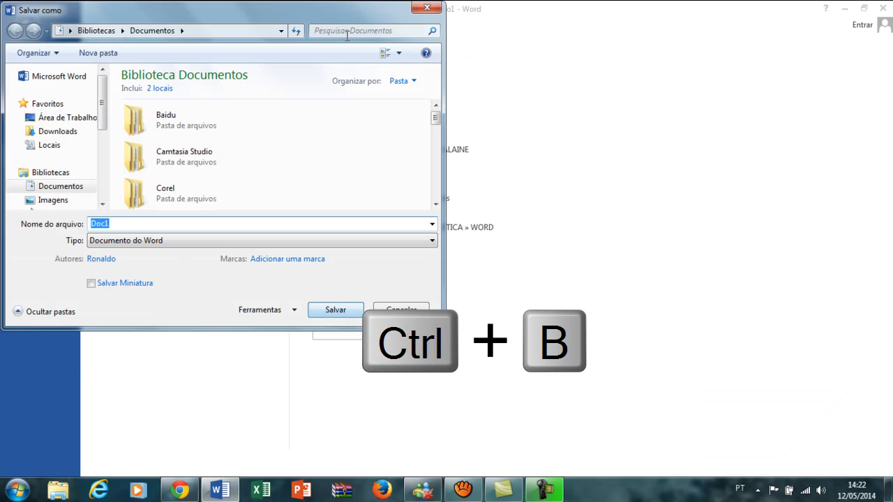
pyautogui.moveTo(347, 12); pyautogui.dragTo(538, 90)
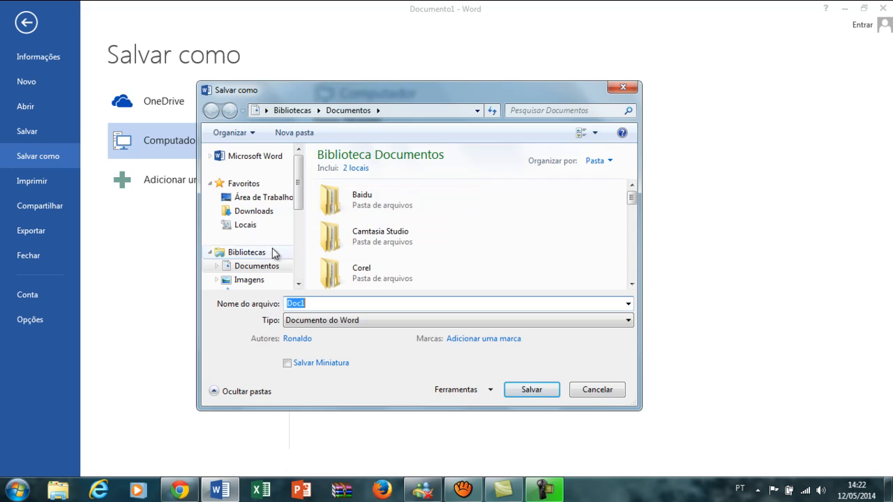
pyautogui.click(265, 199)
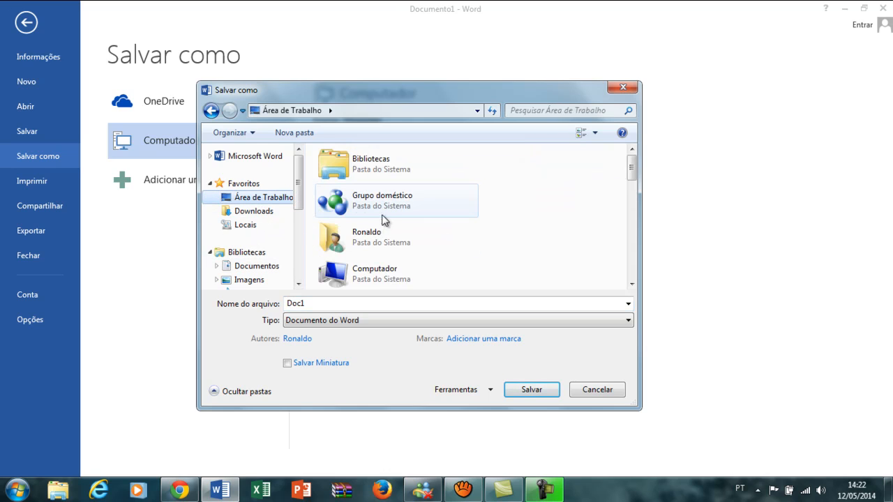
pyautogui.doubleClick(386, 233)
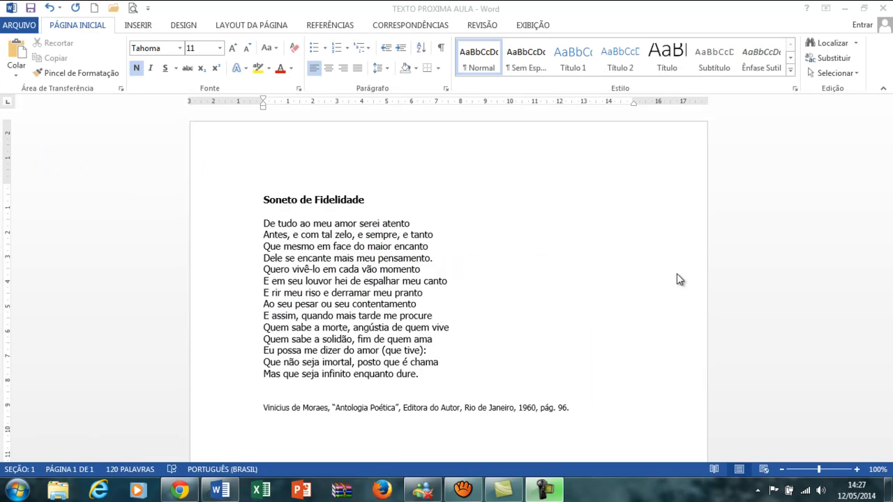
pyautogui.click(513, 281)
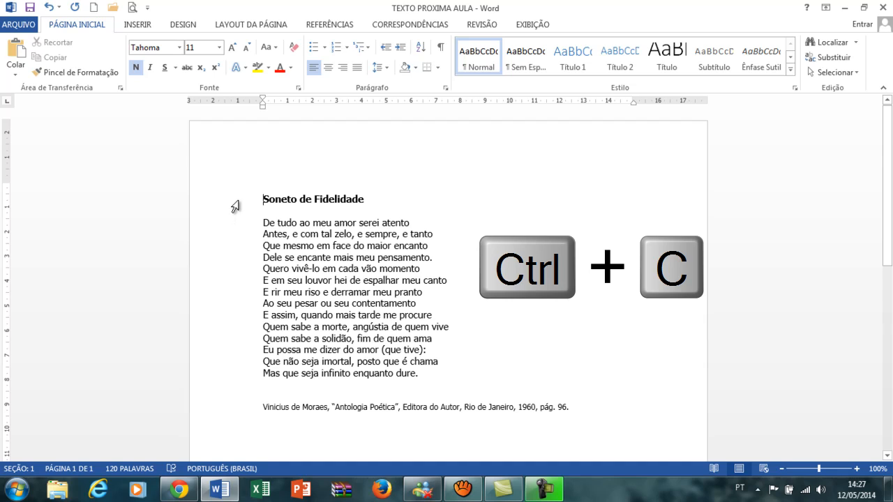
pyautogui.click(244, 223)
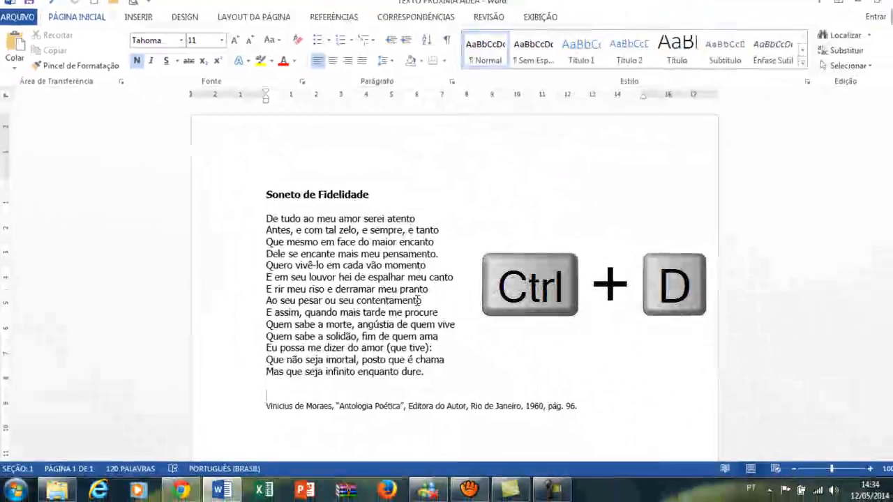
# - In the Font dialog, set the font to Swis721 LtEx BT, the style to Negrito Itálico and the size to 12
pyautogui.click(416, 300)
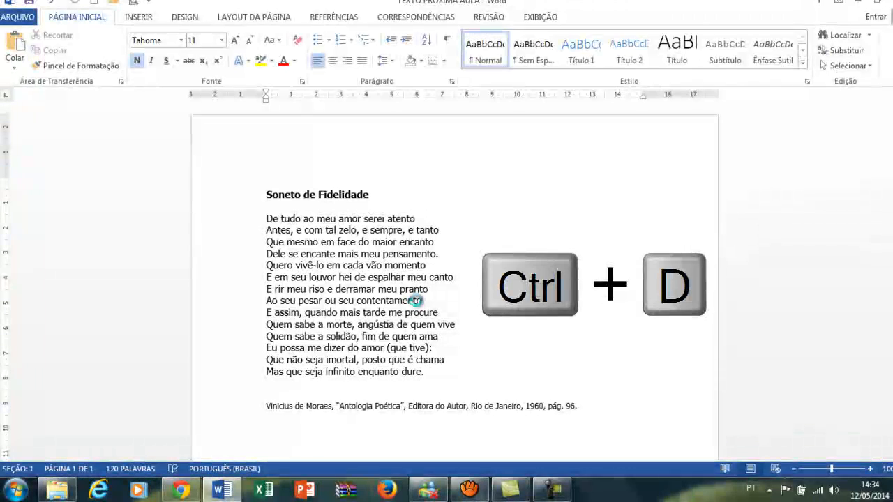
pyautogui.hotkey('ctrl', 'd')
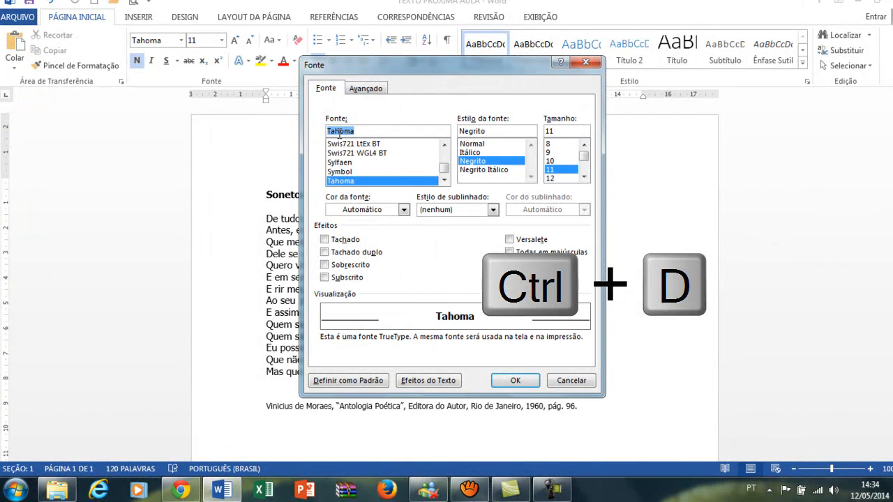
pyautogui.click(344, 144)
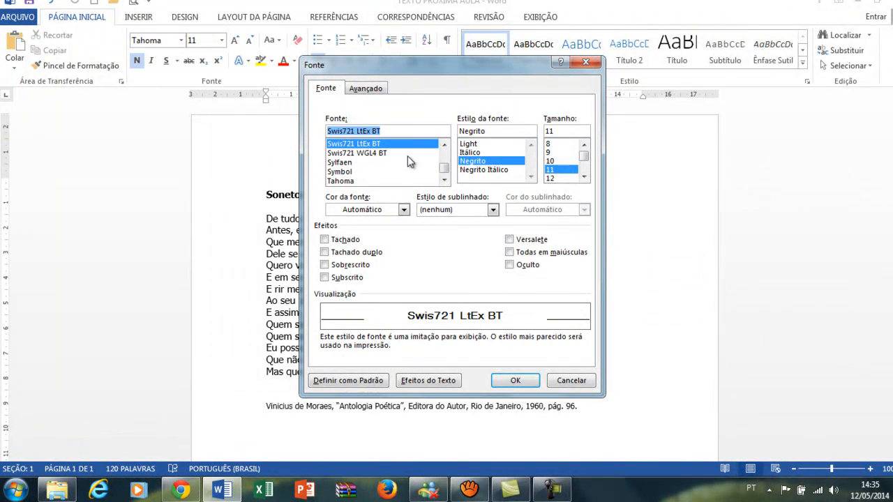
pyautogui.click(488, 171)
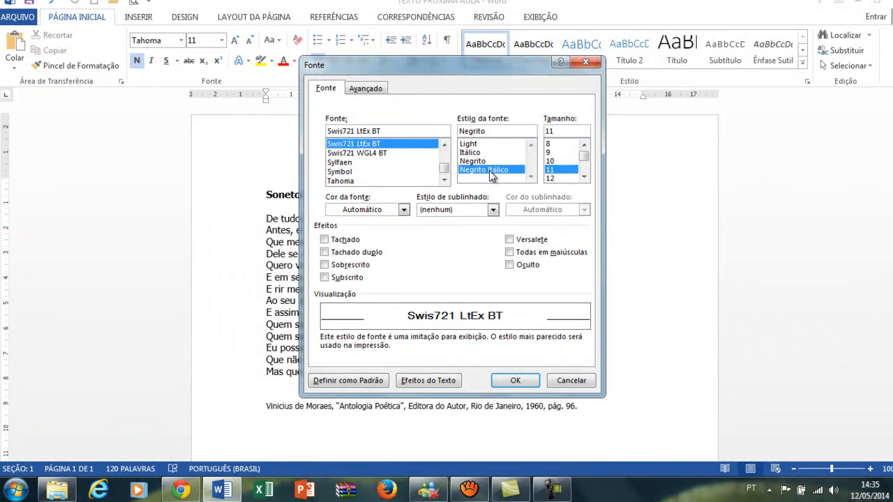
pyautogui.click(550, 178)
# - Set a dark blue-gray font colour, an underline in the same colour, and the Versalete effect
pyautogui.click(385, 211)
pyautogui.click(387, 213)
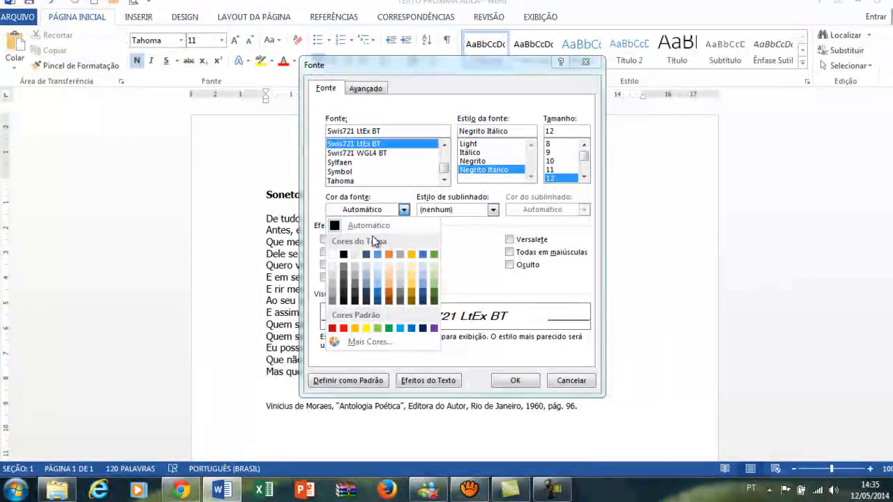
pyautogui.click(364, 254)
pyautogui.click(466, 211)
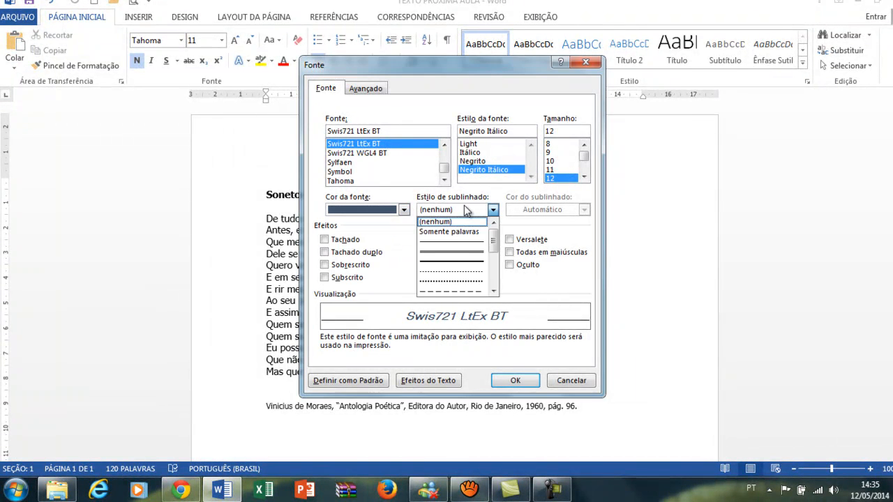
pyautogui.click(454, 241)
pyautogui.click(531, 211)
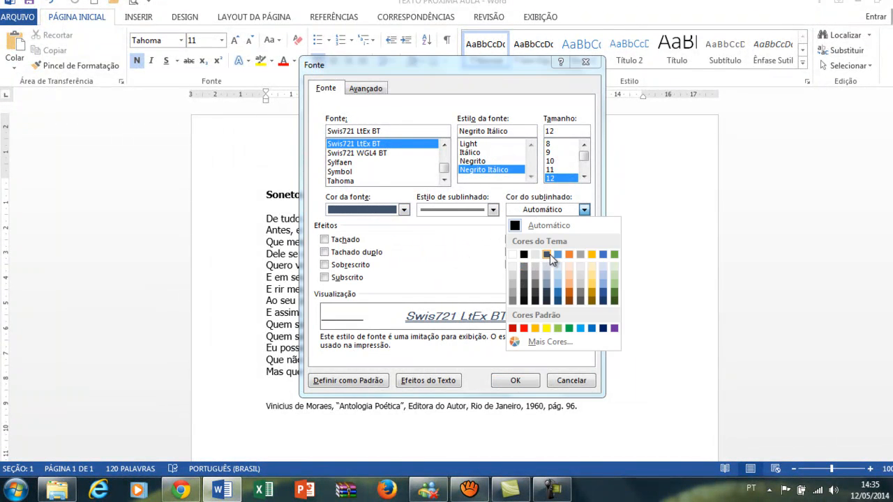
pyautogui.click(550, 254)
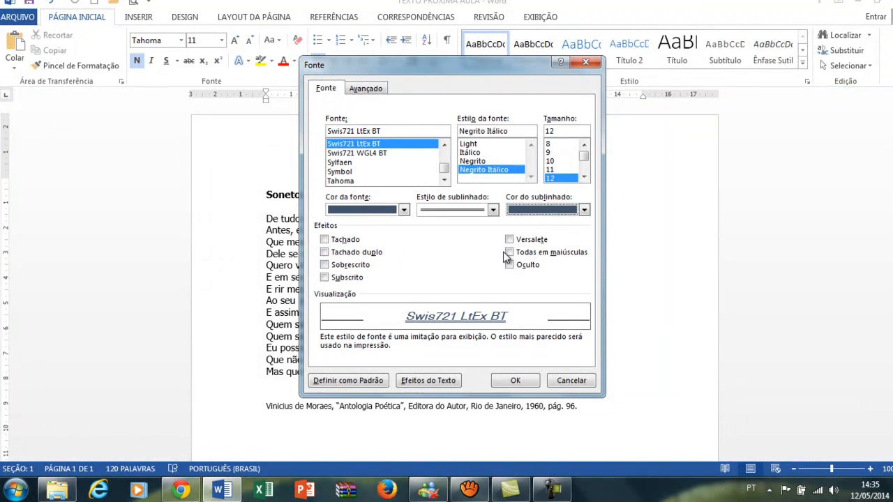
pyautogui.click(509, 239)
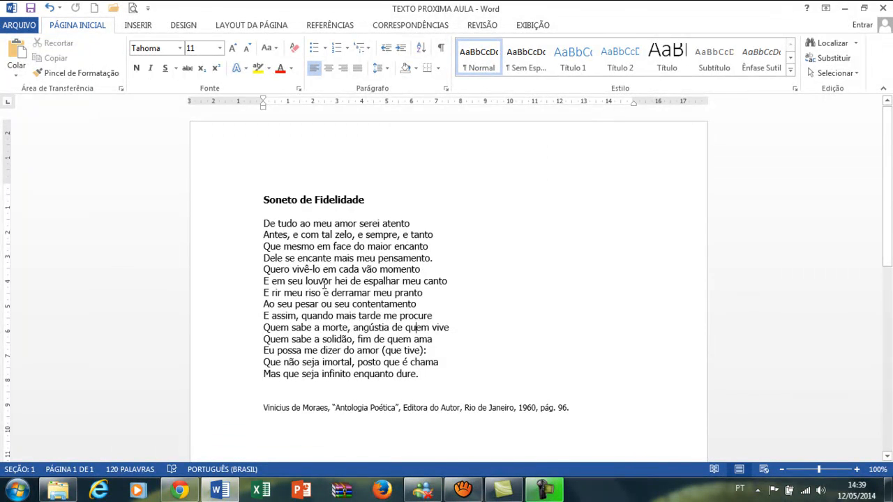
# - Center the sonnet from its title "Soneto de Fidelidade" through the last verse
pyautogui.click(247, 206)
pyautogui.moveTo(248, 206); pyautogui.dragTo(260, 377)
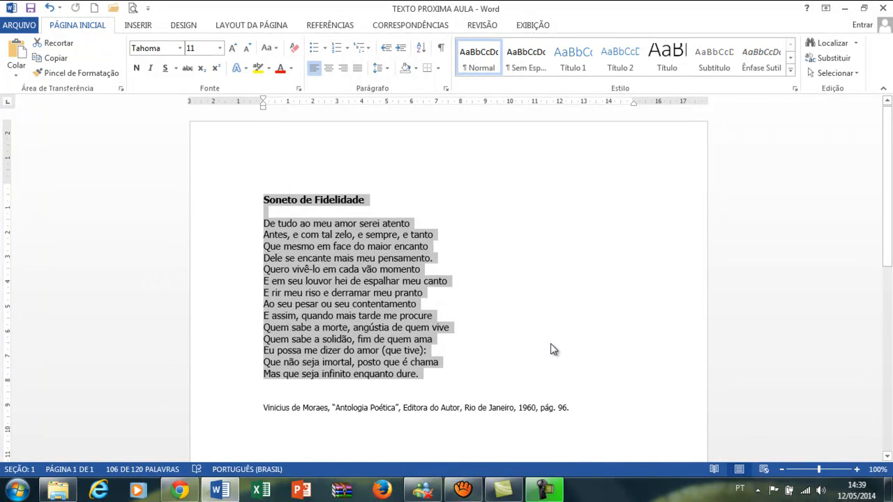
pyautogui.hotkey('ctrl', 'e')
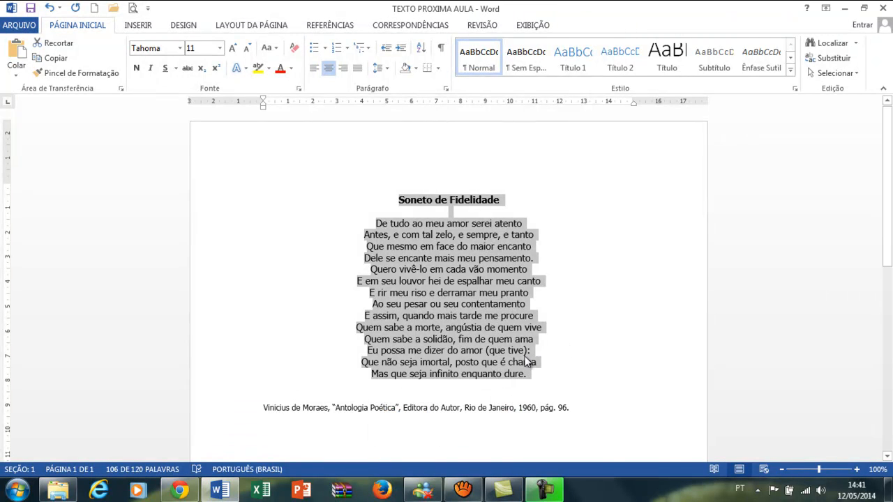
pyautogui.click(520, 352)
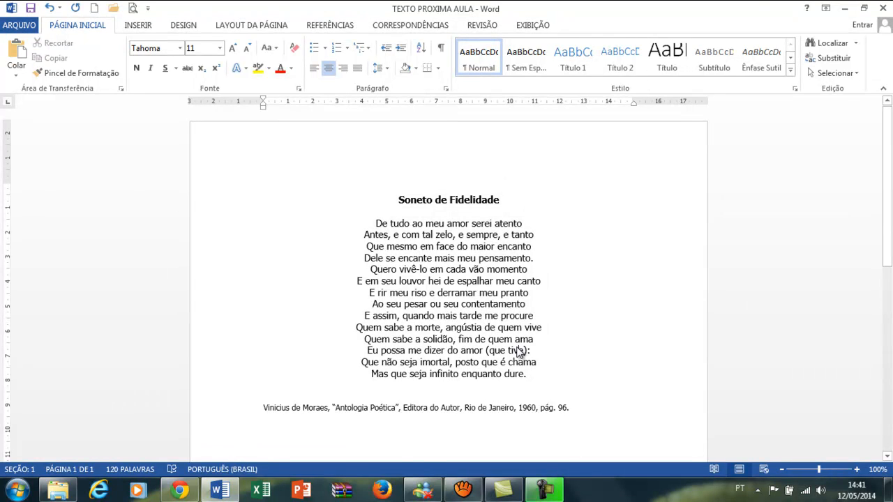
# - Close the document "TEXTO PROXIMA AULA" and save its changes
pyautogui.hotkey('ctrl', 'F4')
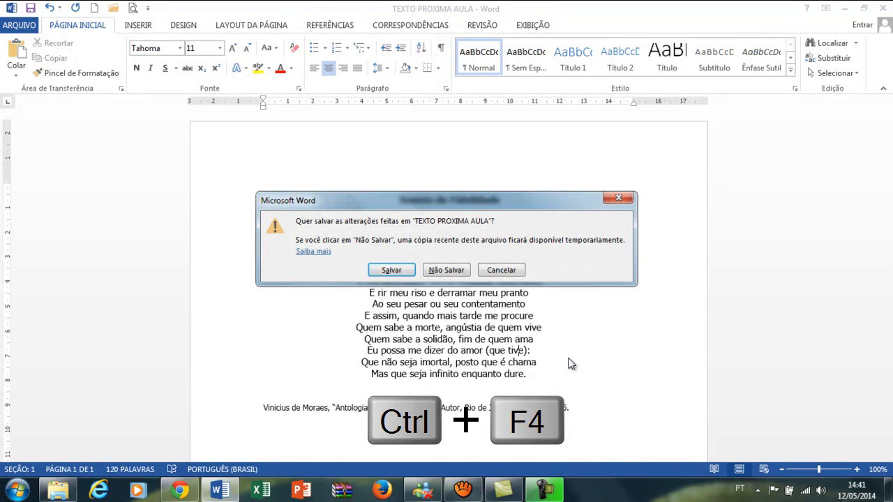
pyautogui.click(404, 270)
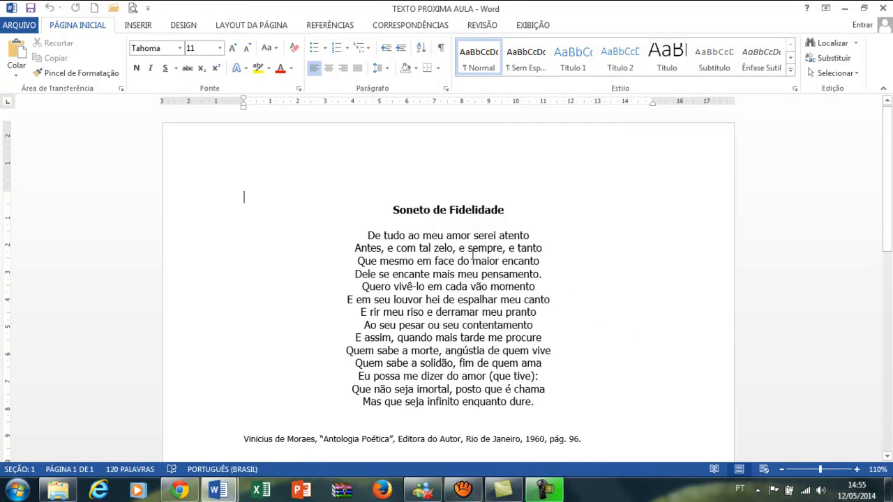
# - Try to right-align the sonnet from its title through the last verse
pyautogui.moveTo(392, 211); pyautogui.dragTo(542, 402)
pyautogui.hotkey('ctrl', 'g')
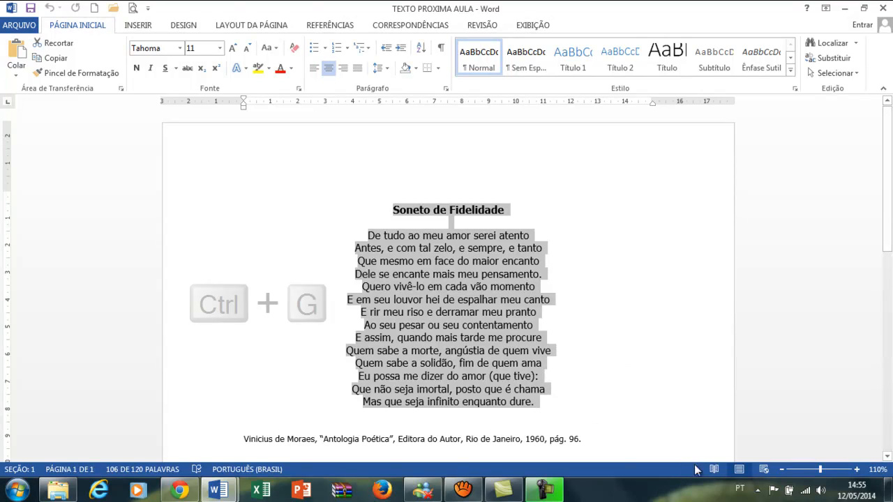
pyautogui.hotkey('ctrl', 'g')
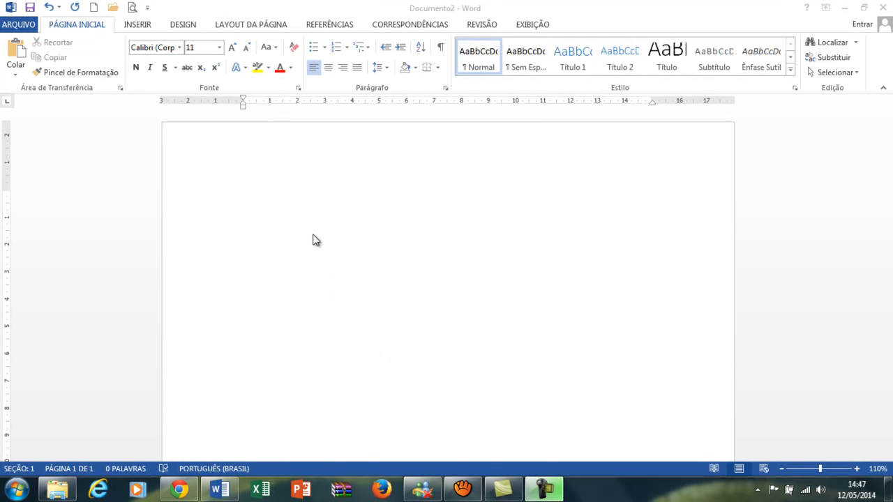
# - Give the paragraph in the blank document a hanging indent of about 6.25 cm and insert a tab
pyautogui.click(264, 197)
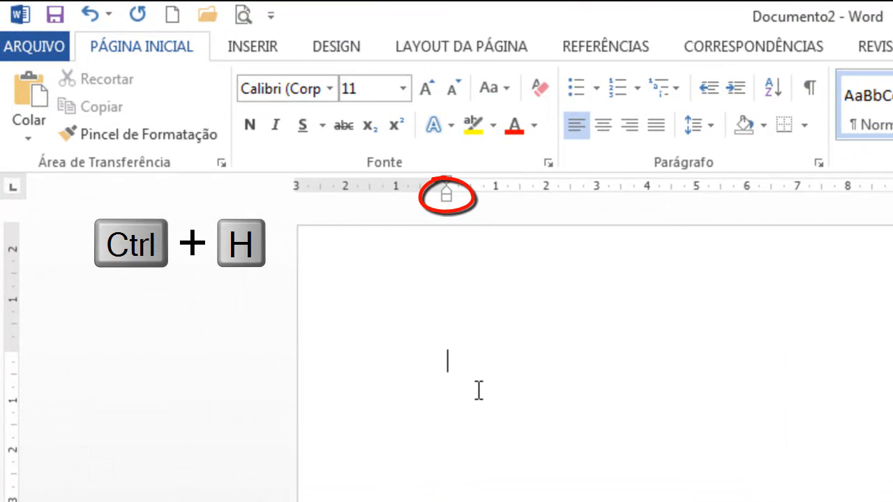
pyautogui.hotkey('ctrl', 'h')
pyautogui.hotkey('ctrl', 'h')
pyautogui.hotkey('ctrl', 'h')
pyautogui.hotkey('ctrl', 'h')
pyautogui.hotkey('ctrl', 'h')
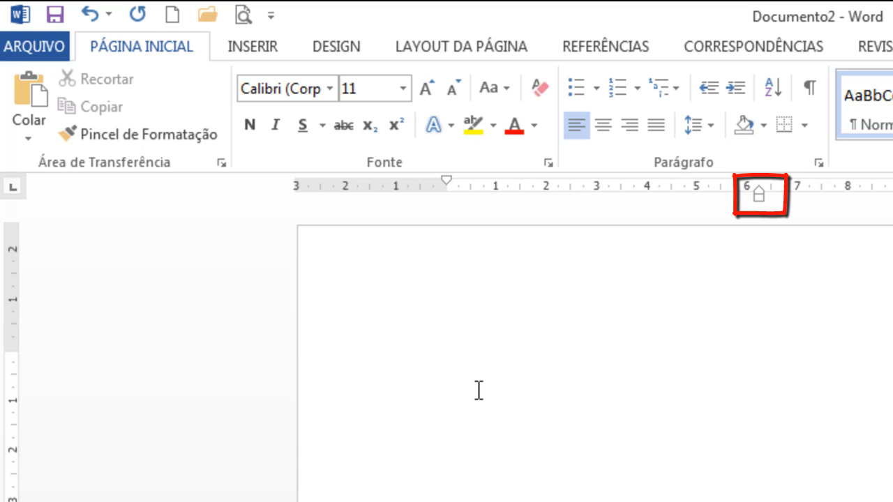
pyautogui.press('Tab')
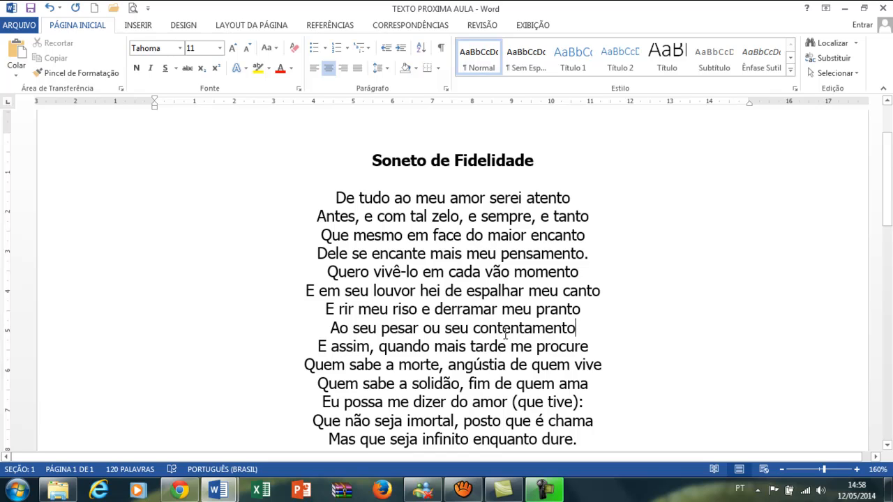
# - Italicize the sonnet's first four verses, from "De tudo ao meu amor" through "meu pensamento"
pyautogui.click(508, 332)
pyautogui.click(326, 197)
pyautogui.moveTo(336, 198); pyautogui.dragTo(575, 257)
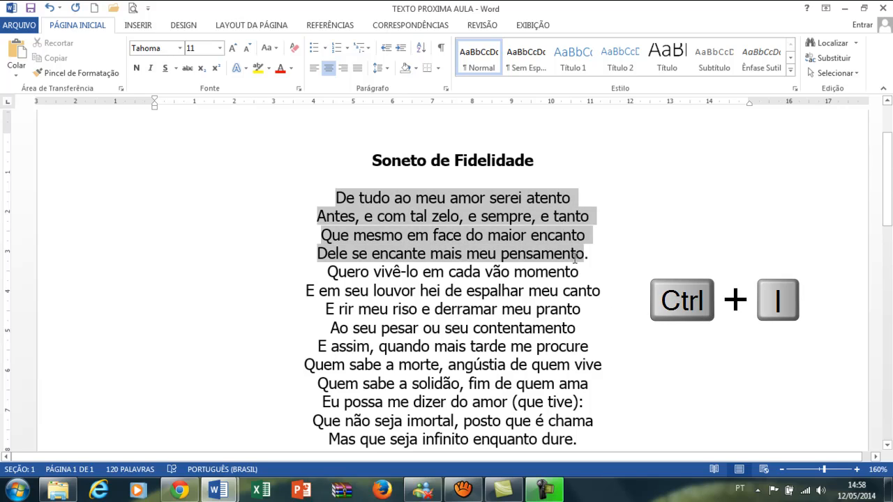
pyautogui.hotkey('ctrl', 'i')
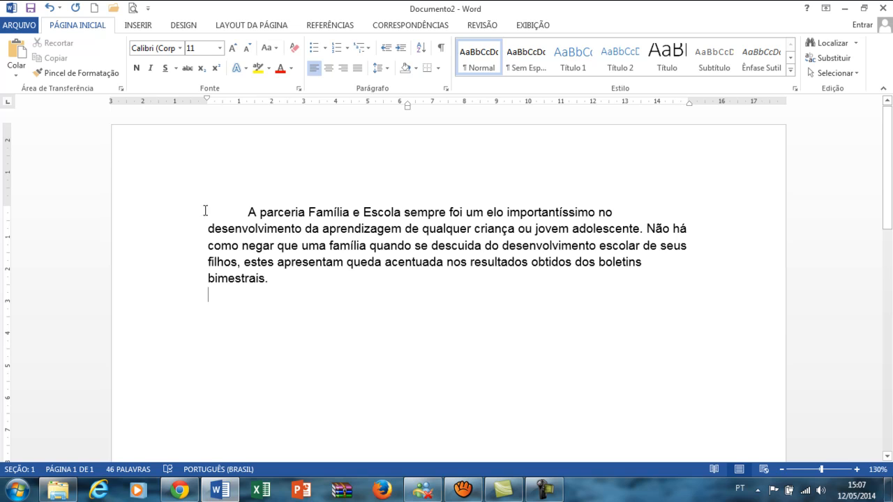
# - Justify the paragraph that begins "A parceria Família e Escola"
pyautogui.moveTo(209, 230); pyautogui.dragTo(265, 279)
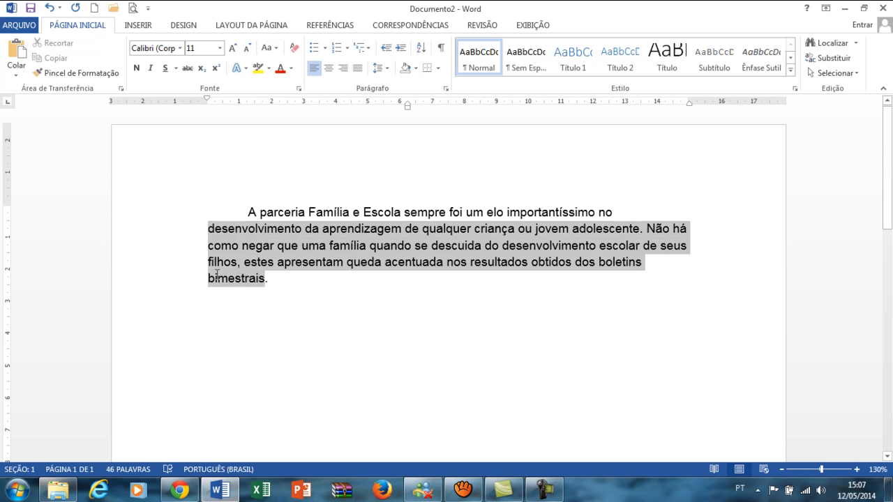
pyautogui.click(685, 263)
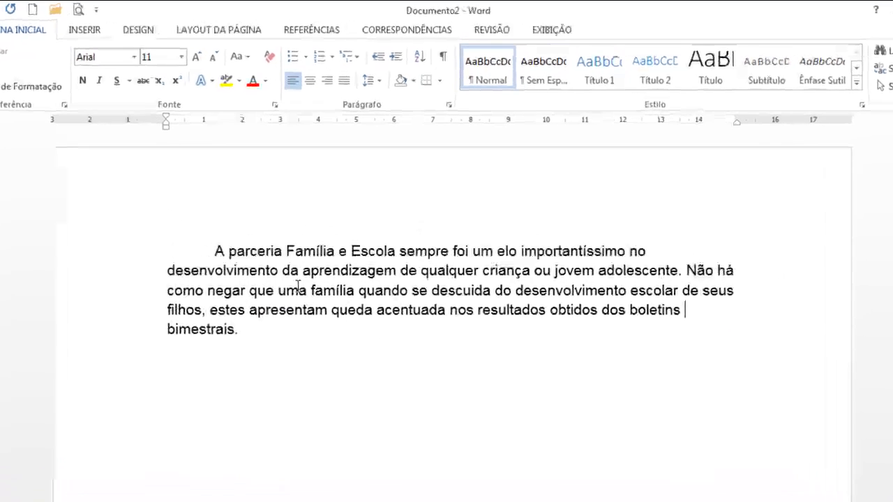
pyautogui.moveTo(213, 251); pyautogui.dragTo(258, 334)
pyautogui.hotkey('ctrl', 'j')
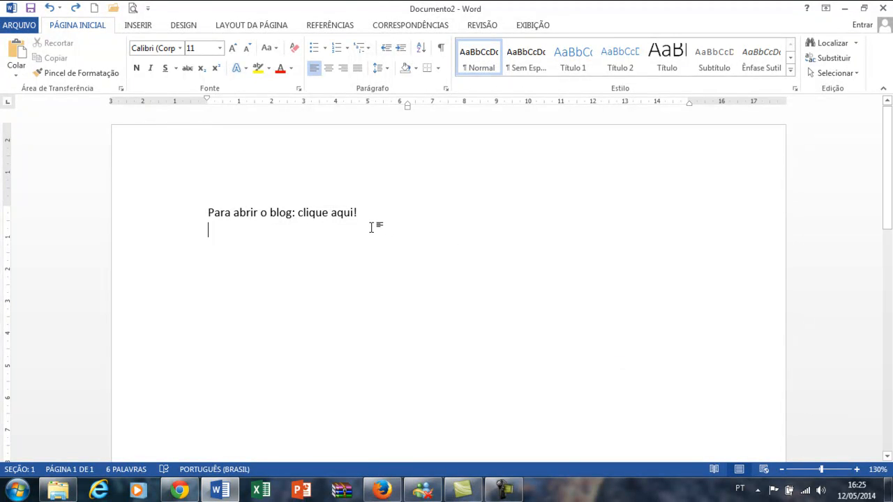
pyautogui.moveTo(364, 212); pyautogui.dragTo(298, 213)
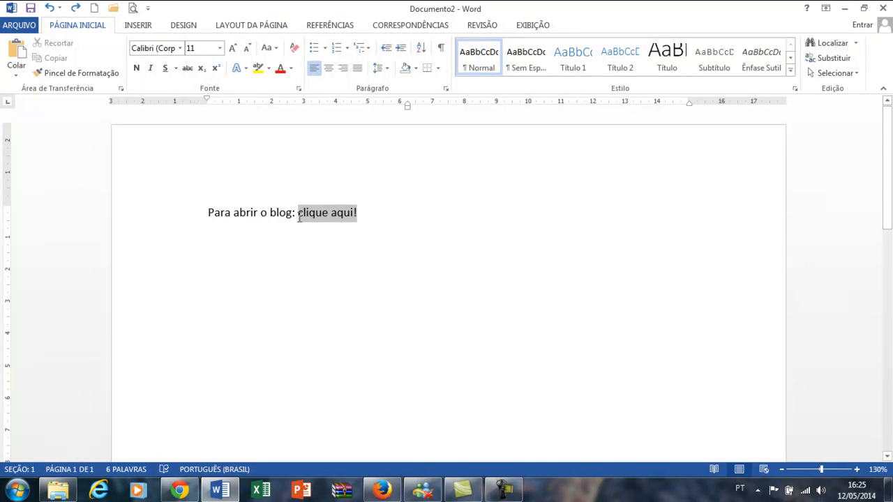
pyautogui.hotkey('ctrl', 'k')
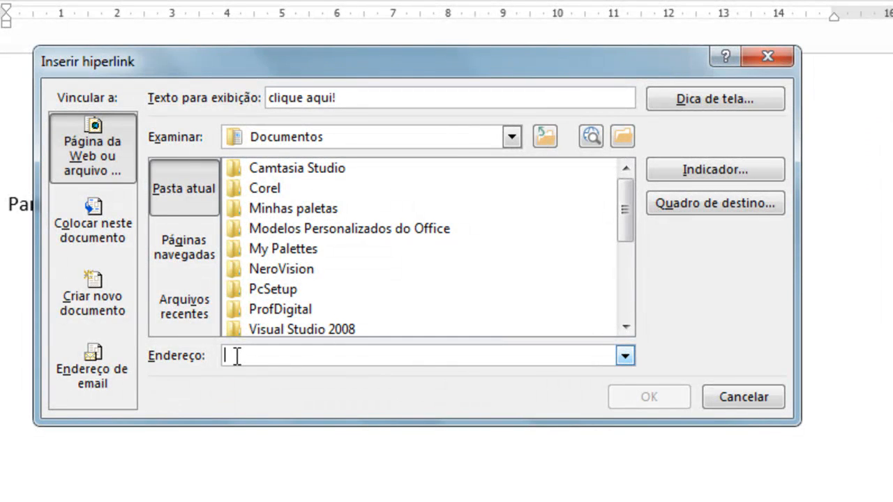
pyautogui.write('w')
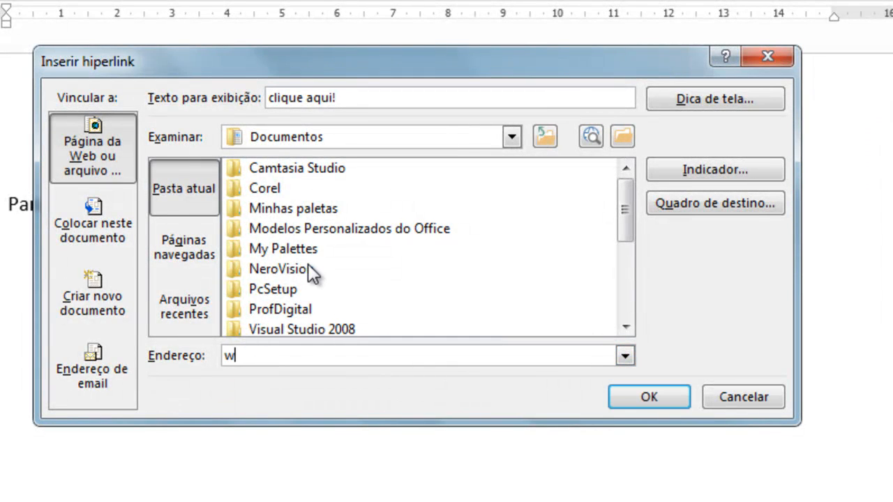
pyautogui.write('ww.infoabcurso.blogspot.com')
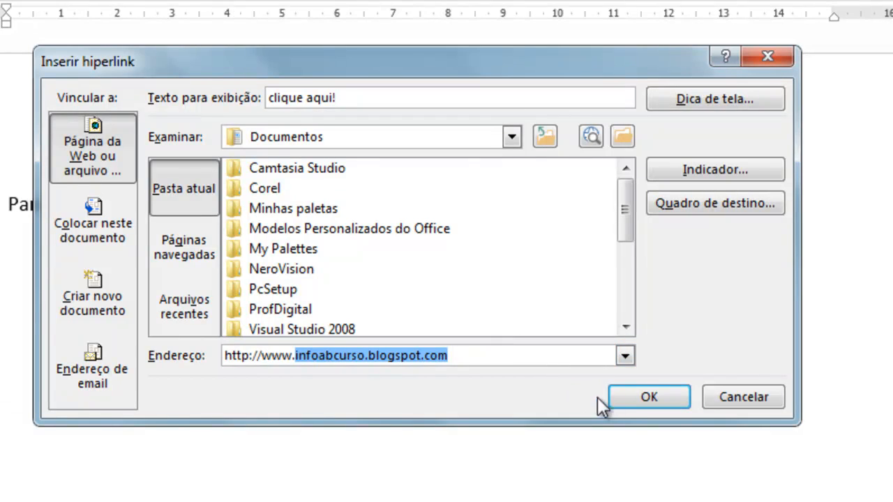
pyautogui.click(627, 397)
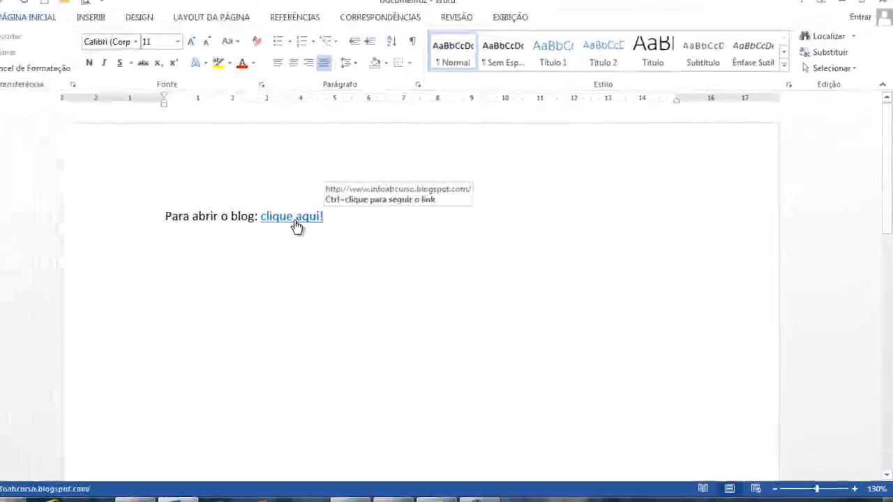
pyautogui.keyDown('ctrl'); pyautogui.click(305, 226); pyautogui.keyUp('ctrl')
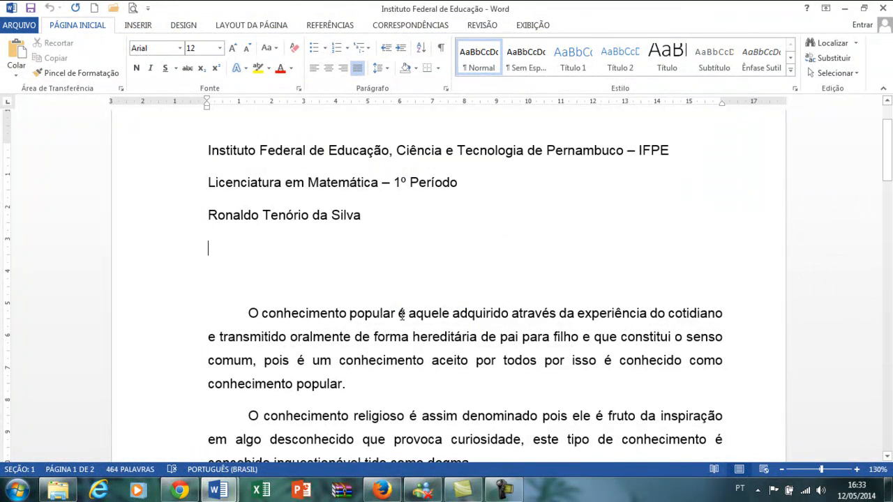
# - Show the navigation pane for the Instituto Federal document and look through its headings, pages and results views
pyautogui.hotkey('ctrl', 'l')
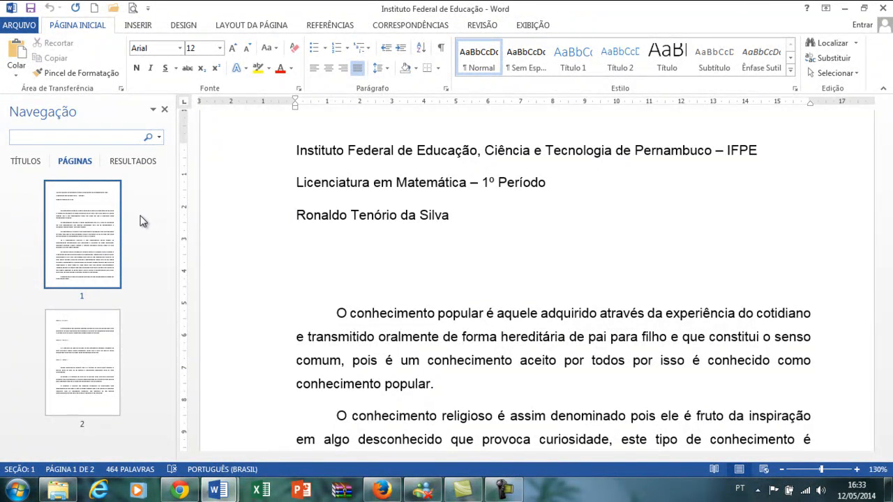
pyautogui.click(29, 163)
pyautogui.click(67, 160)
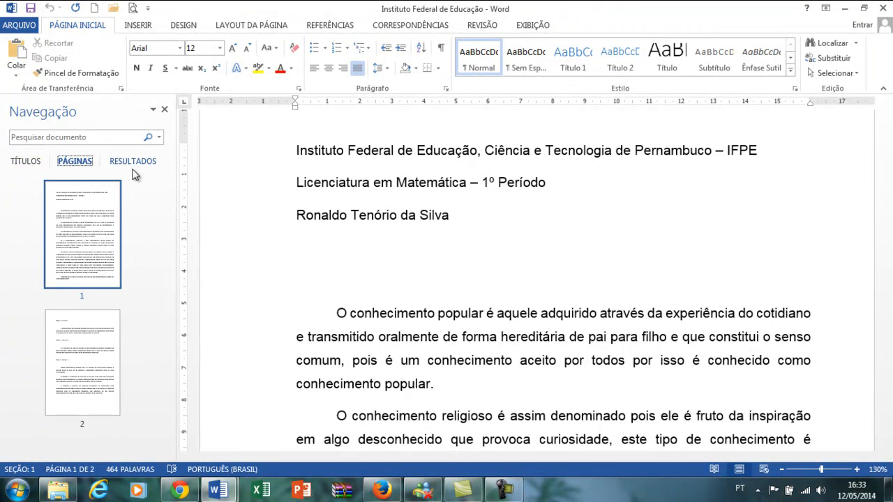
pyautogui.click(136, 164)
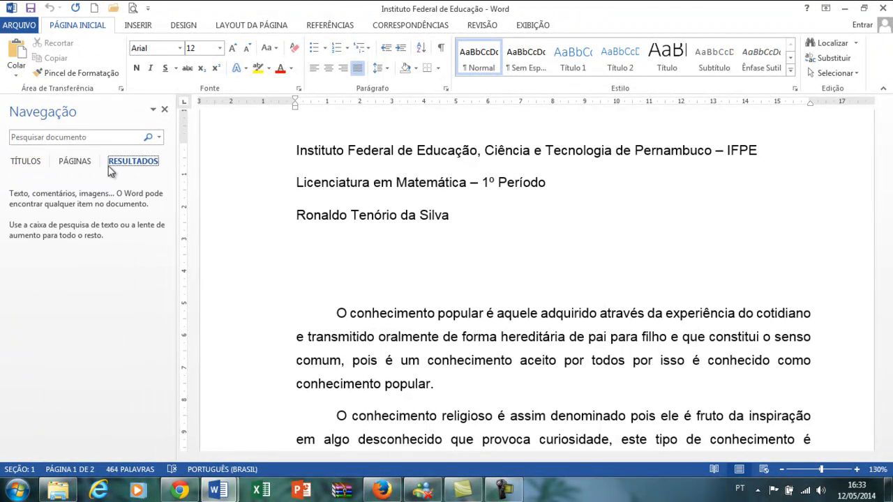
pyautogui.click(78, 162)
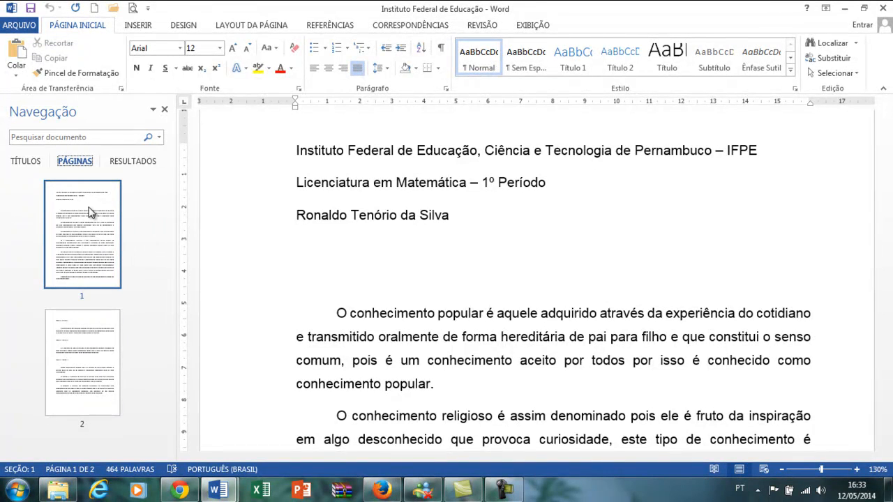
# - Jump back and forth between pages 1 and 2 with the page thumbnails, and check the headings view
pyautogui.click(85, 343)
pyautogui.click(96, 242)
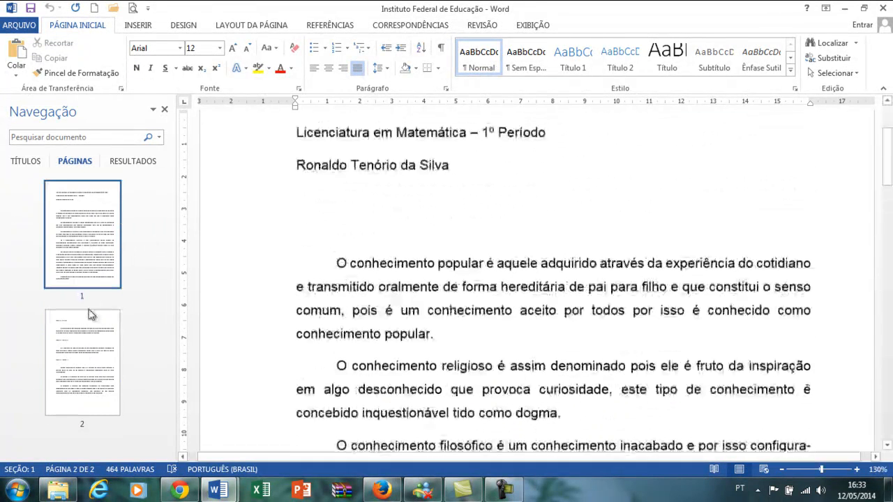
pyautogui.click(83, 345)
pyautogui.click(89, 231)
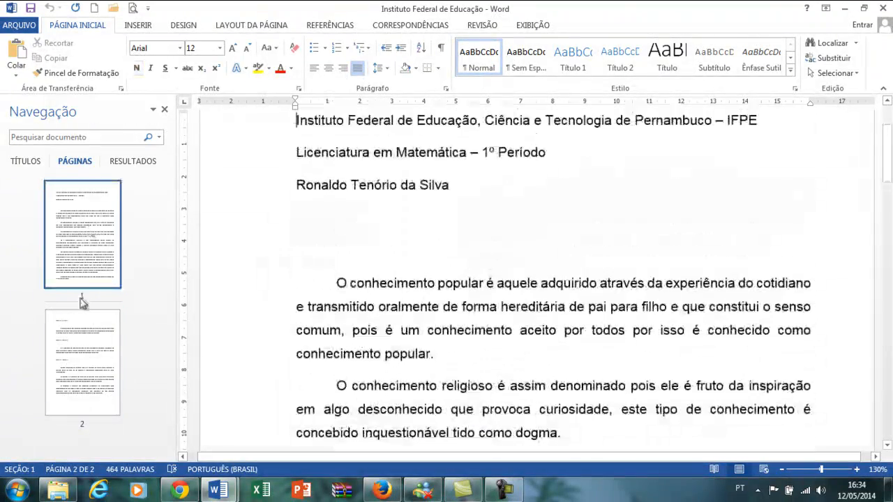
pyautogui.click(76, 352)
pyautogui.click(101, 234)
pyautogui.click(88, 343)
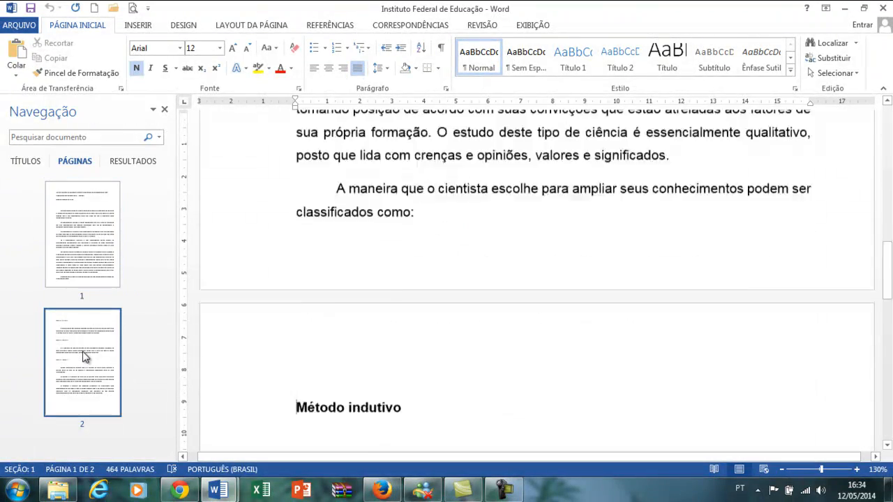
pyautogui.click(73, 239)
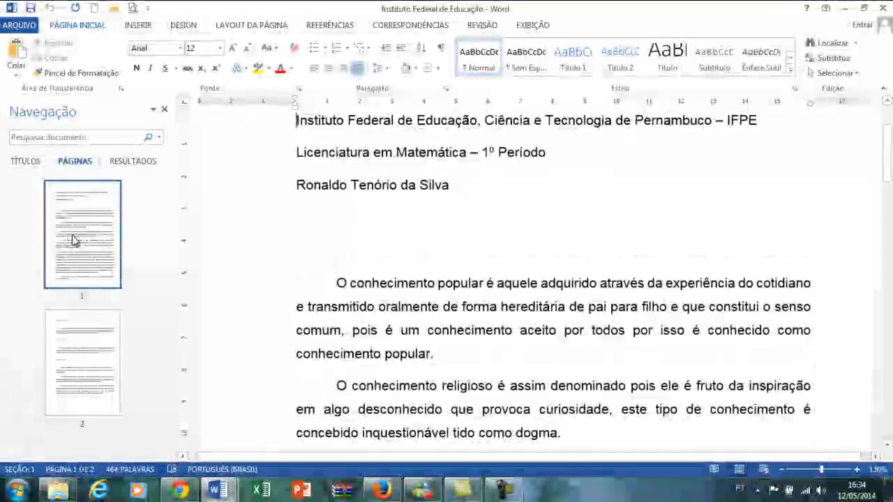
pyautogui.click(25, 164)
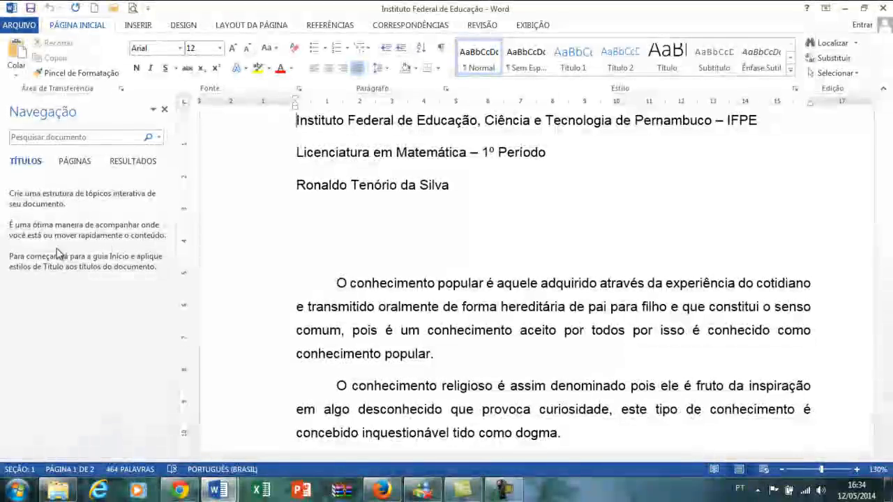
pyautogui.click(74, 164)
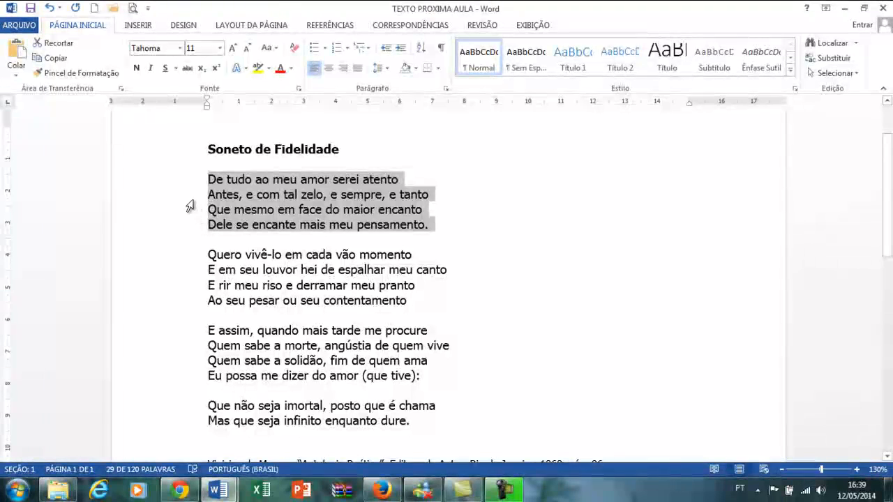
# - Increase the left indent of the sonnet's first four verses by three levels
pyautogui.click(402, 51)
pyautogui.click(403, 52)
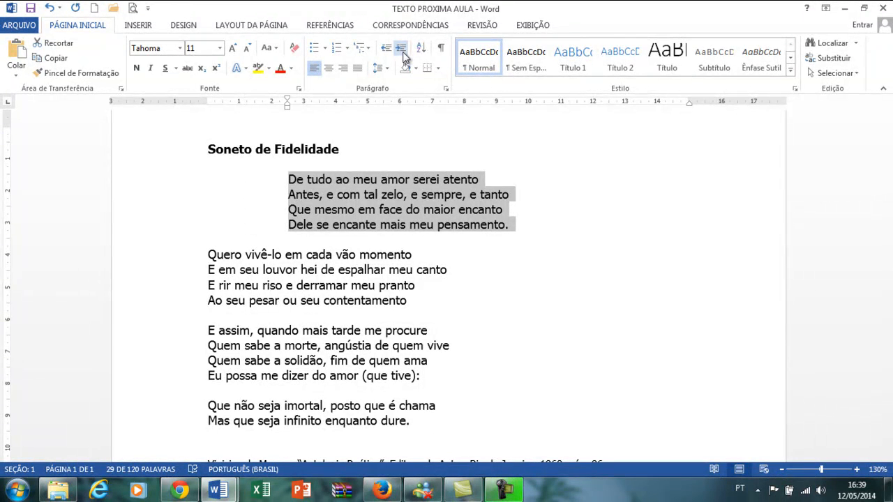
pyautogui.click(403, 52)
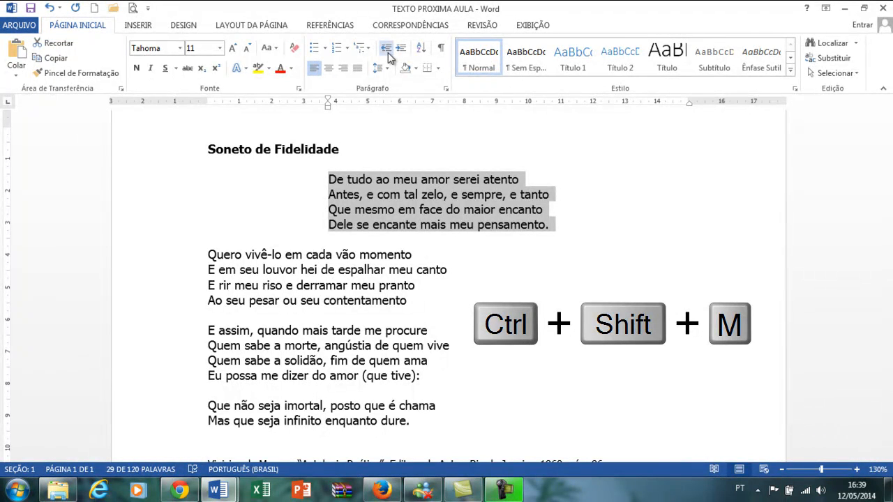
# - Decrease the indent of the first four verses by three levels, back to the margin, and deselect them
pyautogui.hotkey('ctrl', 'shift', 'm')
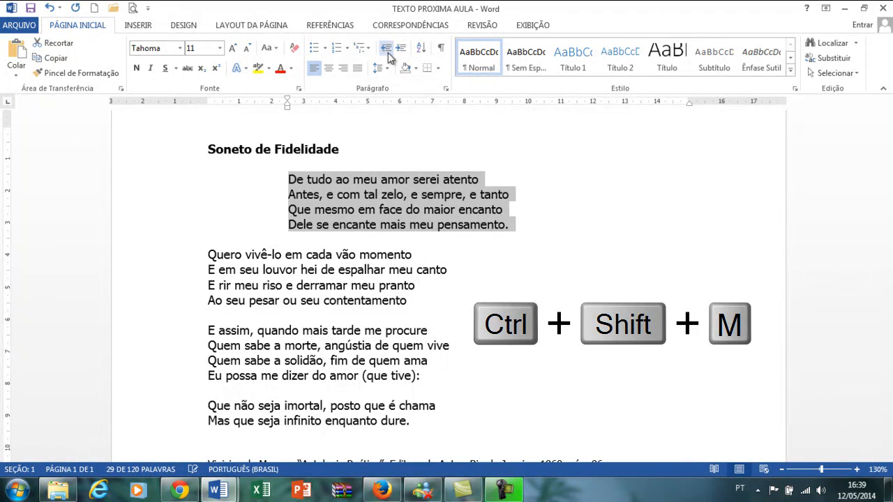
pyautogui.hotkey('ctrl', 'shift', 'm')
pyautogui.hotkey('ctrl', 'shift', 'm')
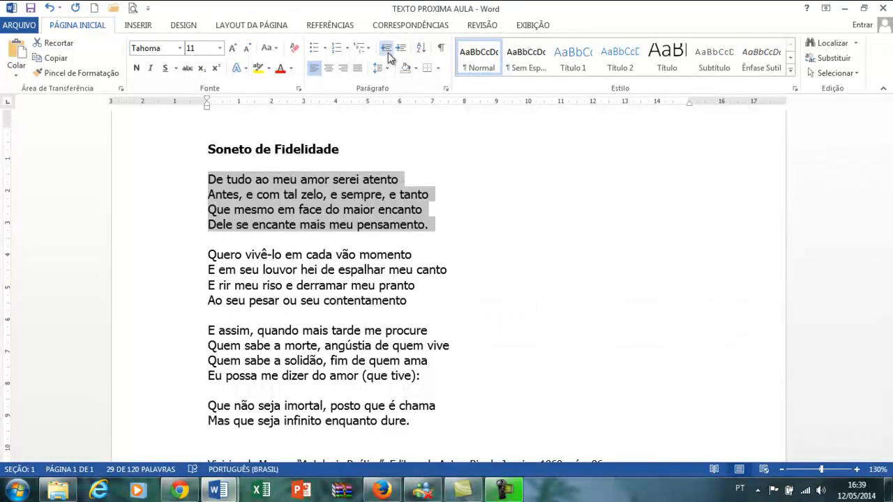
pyautogui.click(505, 339)
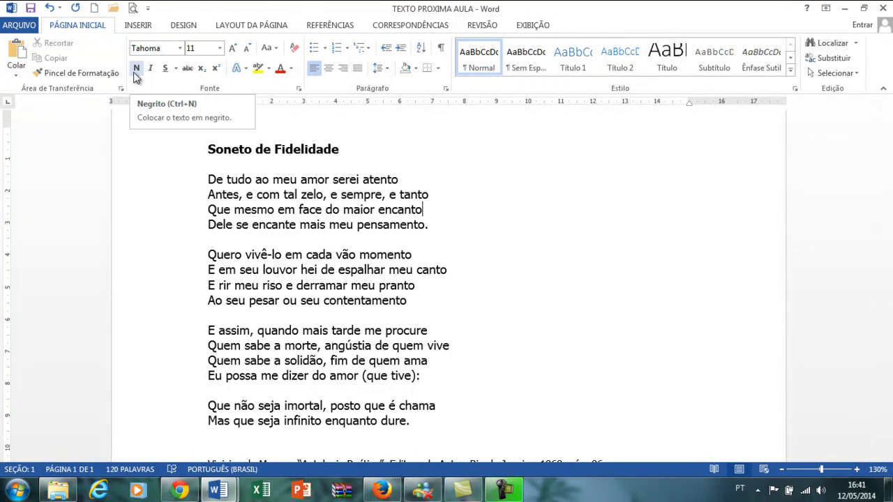
# - Bold "De tudo ao meu amor serei" and the verse "E em seu louvor hei de espalhar meu canto"
pyautogui.click(208, 179)
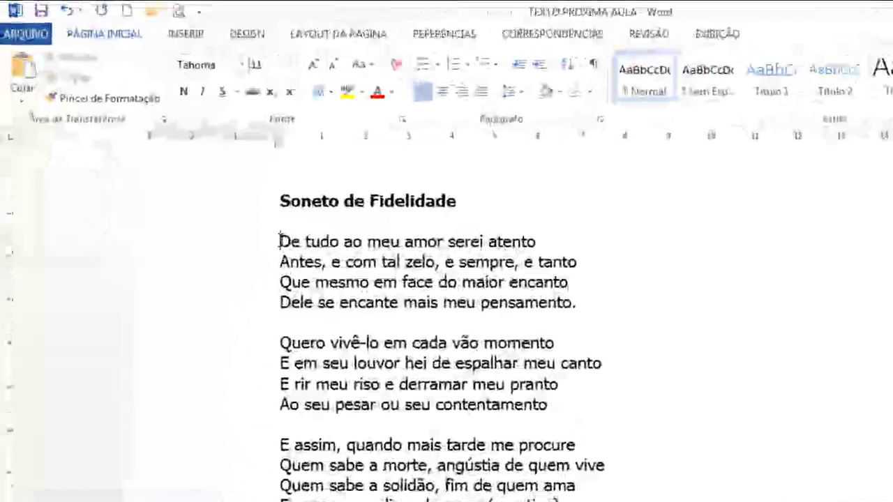
pyautogui.moveTo(332, 264); pyautogui.dragTo(505, 266)
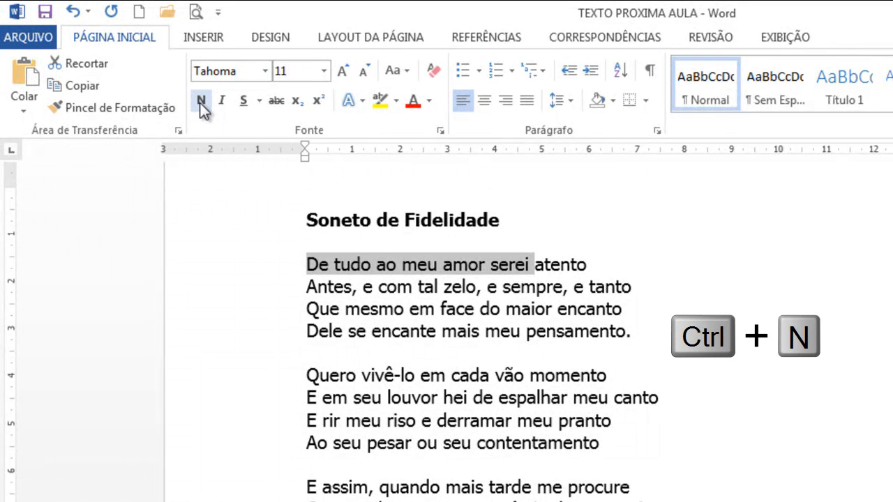
pyautogui.hotkey('ctrl', 'n')
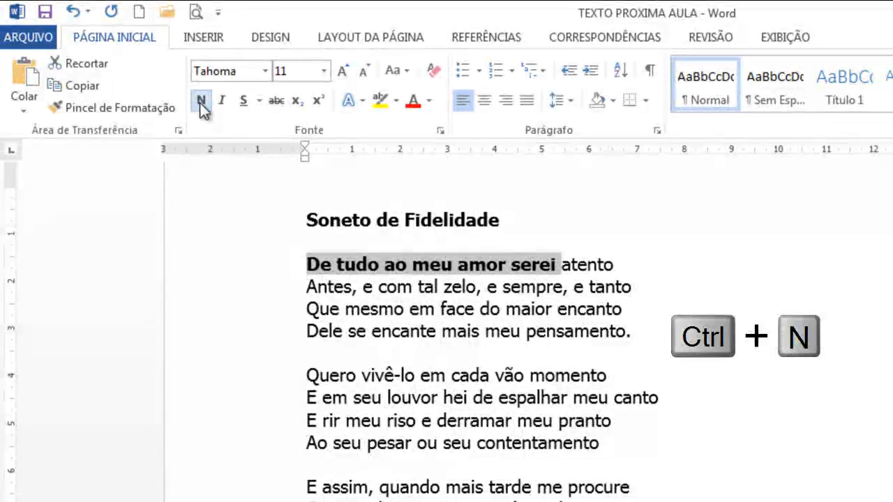
pyautogui.moveTo(305, 391); pyautogui.dragTo(680, 398)
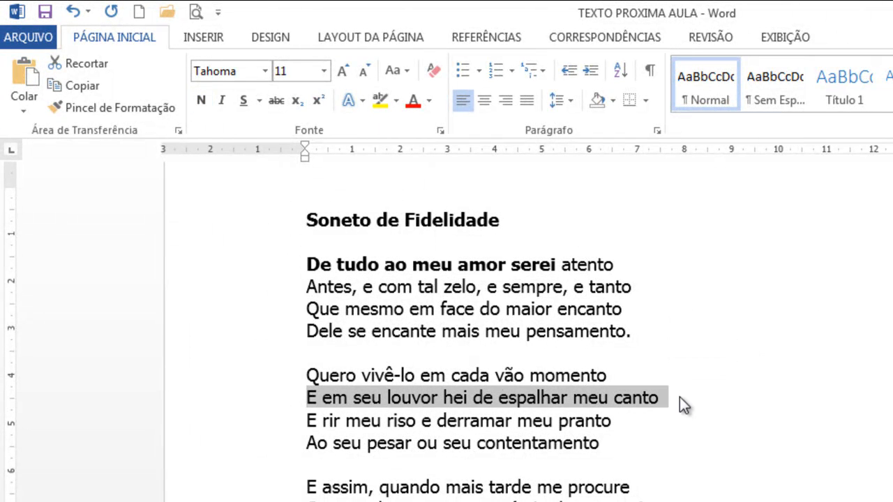
pyautogui.hotkey('ctrl', 'n')
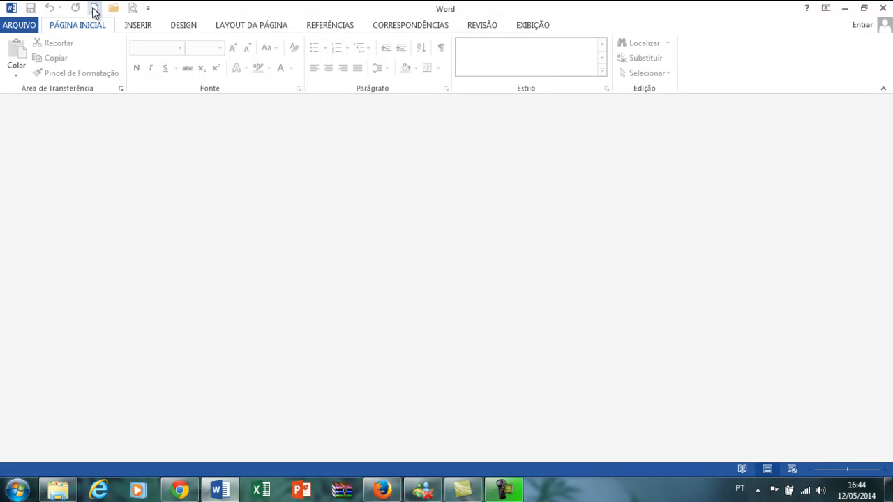
# - Create a new blank document
pyautogui.hotkey('ctrl', 'o')
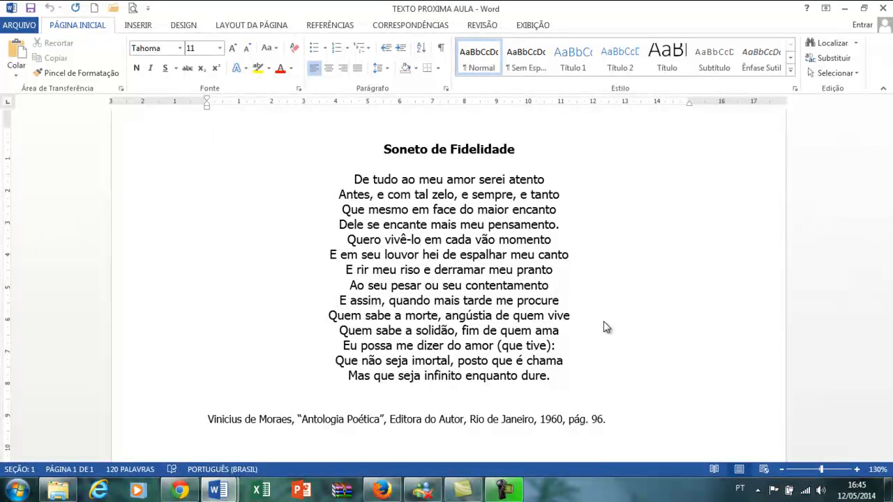
# - Open the print settings for the centred sonnet, and left-align it from its title through the last verse
pyautogui.hotkey('ctrl', 'p')
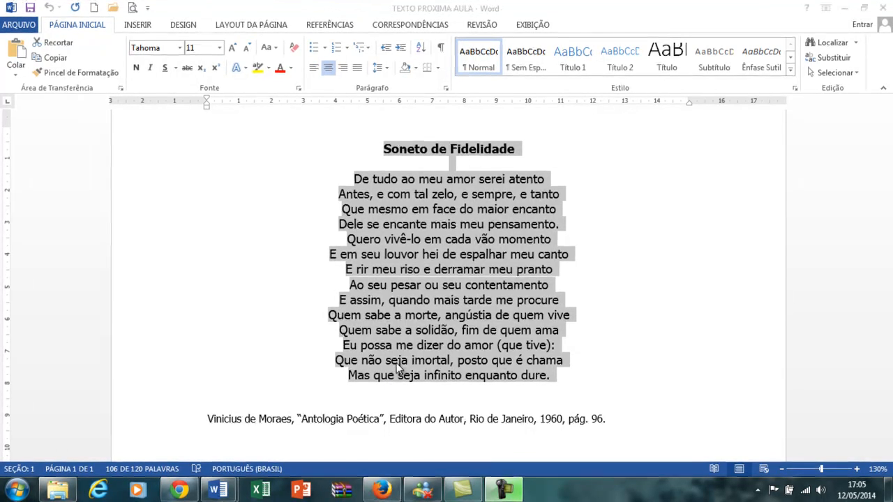
pyautogui.hotkey('ctrl', 'q')
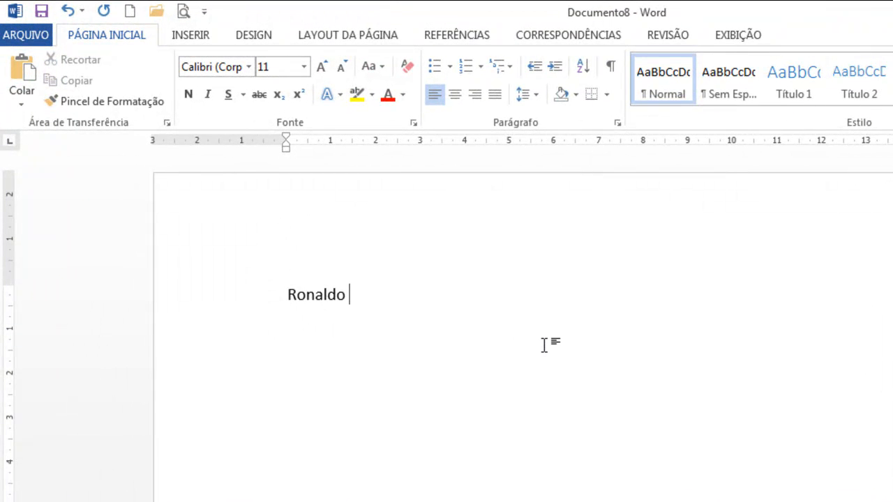
# - Repeat the first name just typed in the blank document nine times on the same line
pyautogui.hotkey('ctrl', 'r')
pyautogui.hotkey('ctrl', 'r')
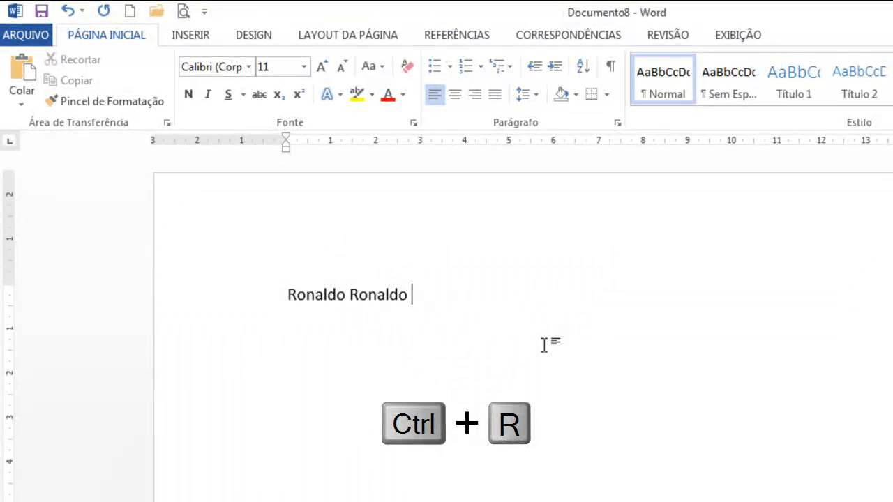
pyautogui.hotkey('ctrl', 'r')
pyautogui.hotkey('ctrl', 'r')
pyautogui.hotkey('ctrl', 'r')
pyautogui.hotkey('ctrl', 'r')
pyautogui.hotkey('ctrl', 'r')
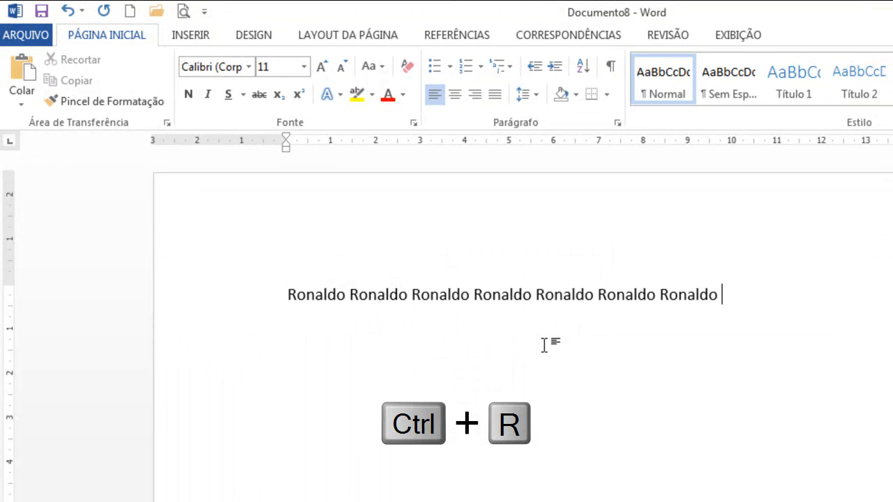
pyautogui.hotkey('ctrl', 'r')
pyautogui.hotkey('ctrl', 'r')
pyautogui.hotkey('ctrl', 'r')
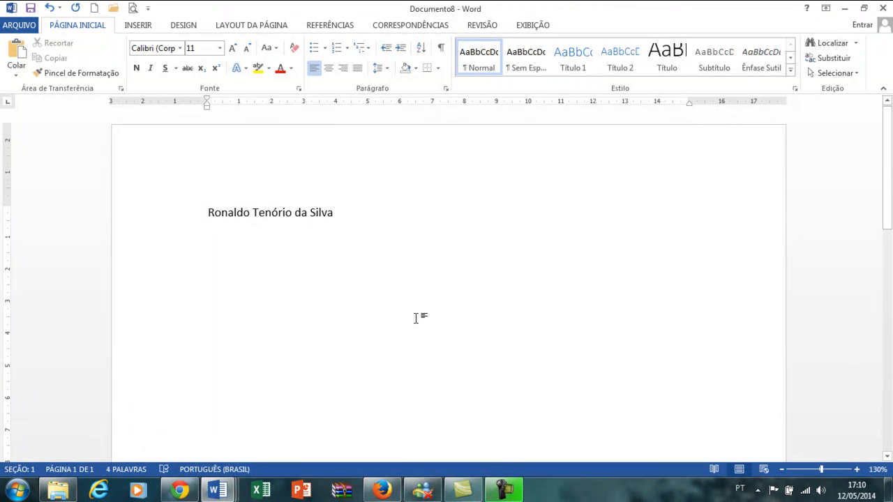
# - Underline the line containing the full name, and remove the underline again
pyautogui.click(150, 217)
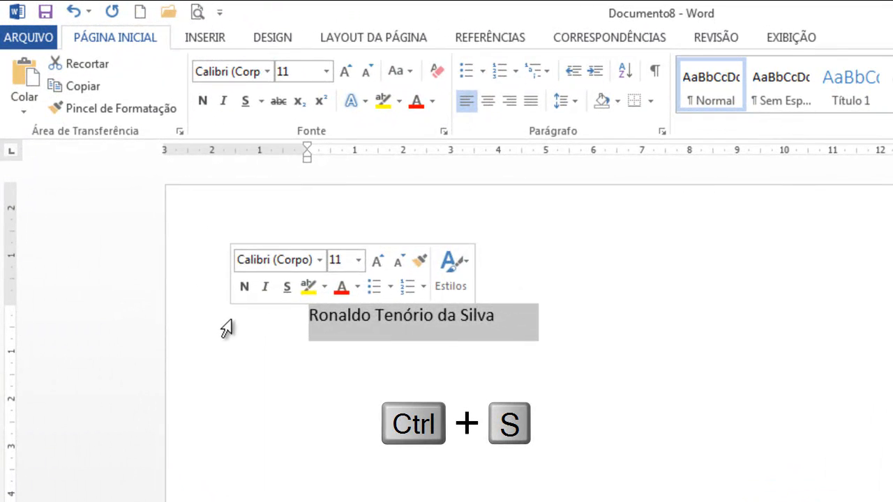
pyautogui.hotkey('ctrl', 's')
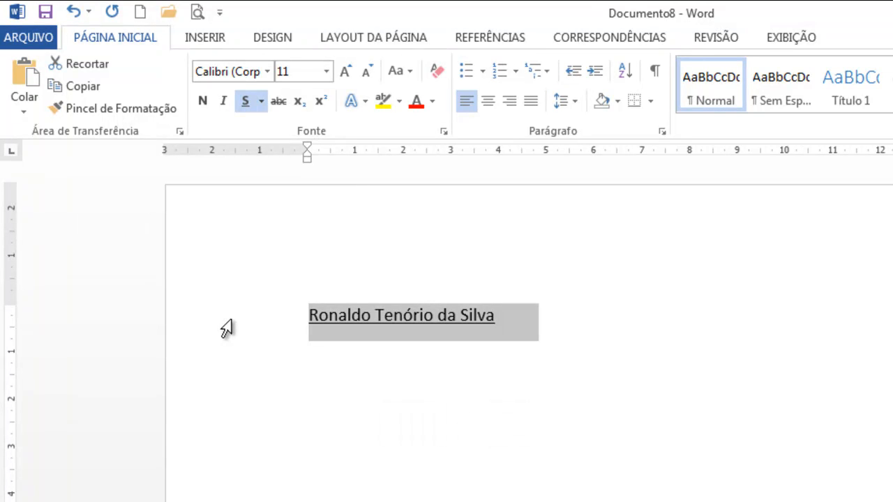
pyautogui.hotkey('ctrl', 's')
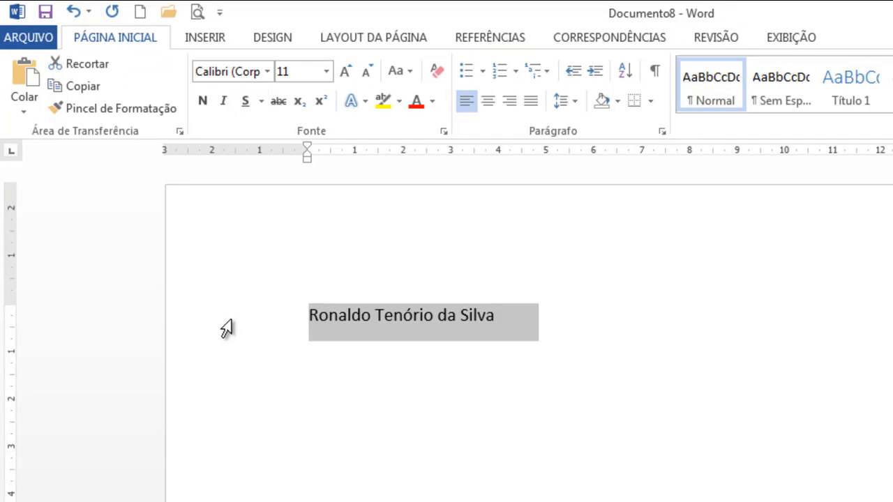
# - Toggle the underline on the selected full name on and off once more
pyautogui.hotkey('ctrl', 's')
pyautogui.hotkey('ctrl', 's')
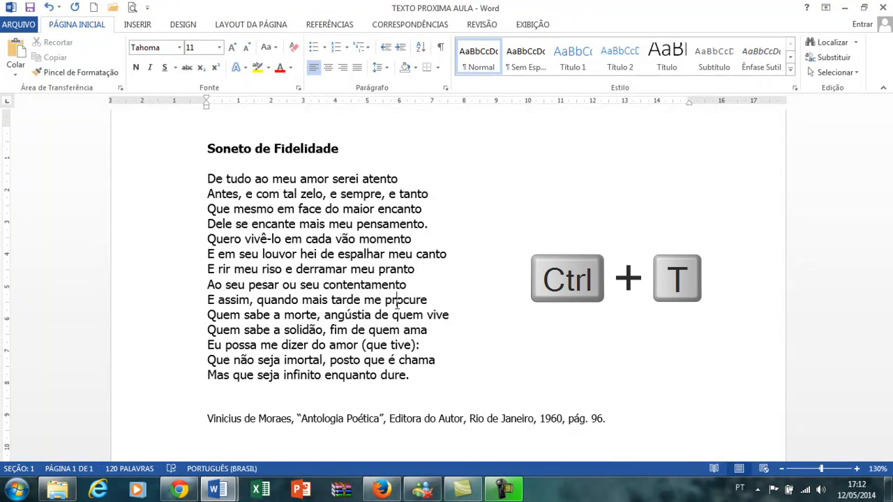
# - Select the entire text of the sonnet document
pyautogui.hotkey('ctrl', 't')
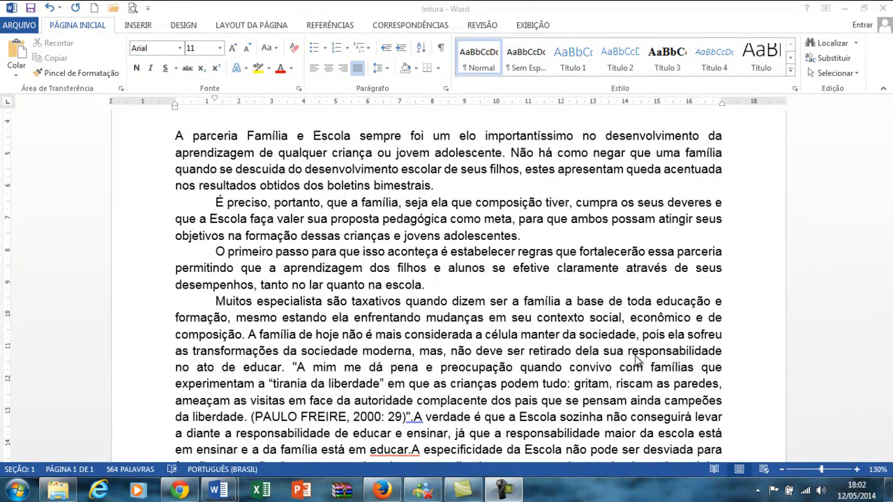
# - Find the word "especialista" with Find and Replace, and move the dialog clear of the match
pyautogui.hotkey('ctrl', 'u')
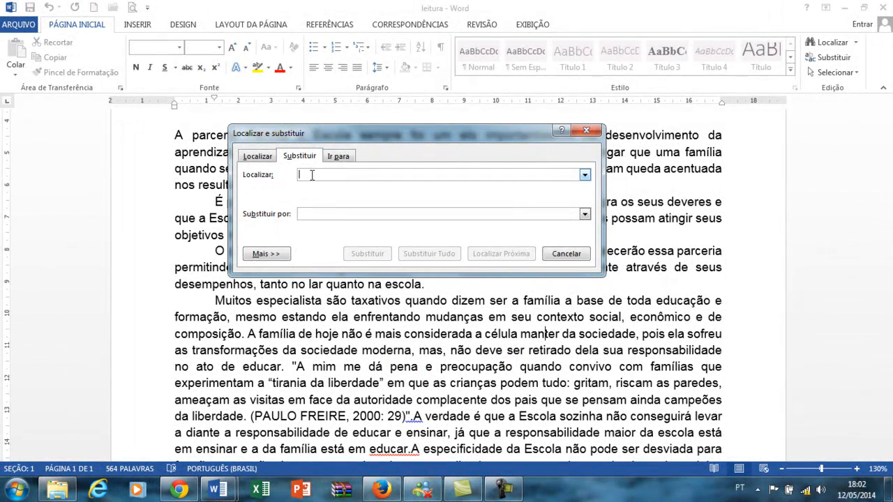
pyautogui.moveTo(355, 140); pyautogui.dragTo(411, 154)
pyautogui.write('es')
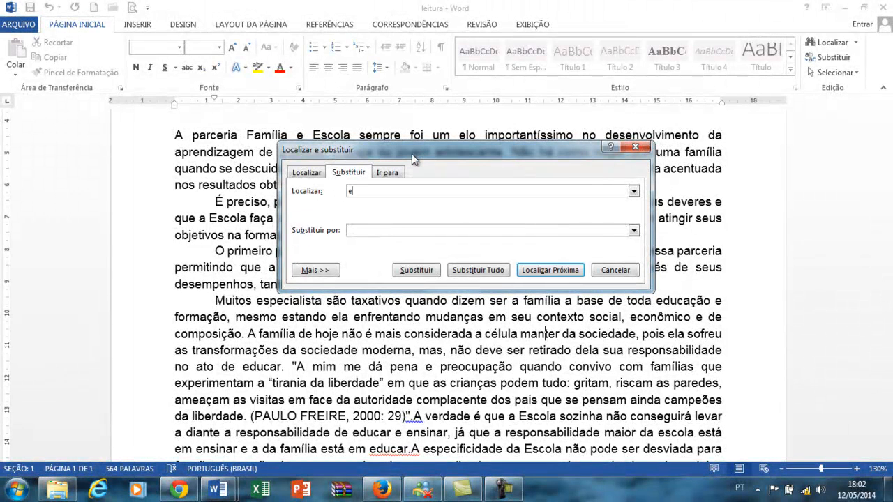
pyautogui.write('pecialista')
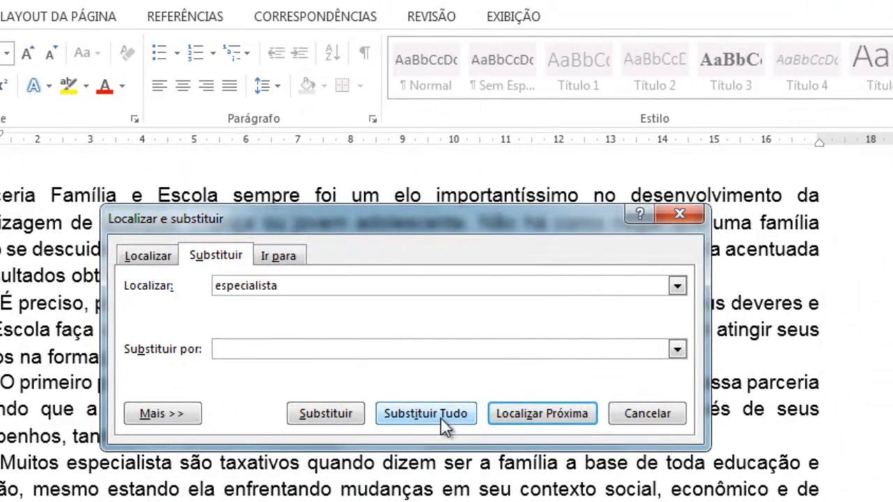
pyautogui.click(528, 421)
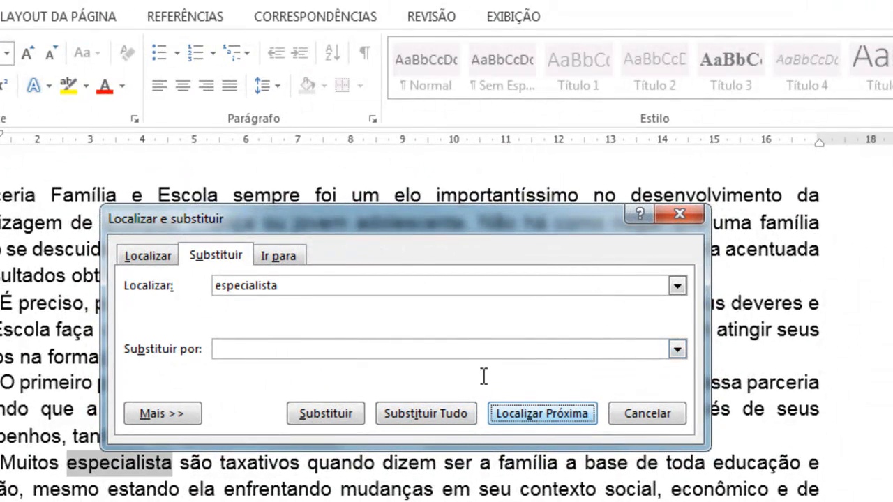
pyautogui.moveTo(402, 227); pyautogui.dragTo(554, 229)
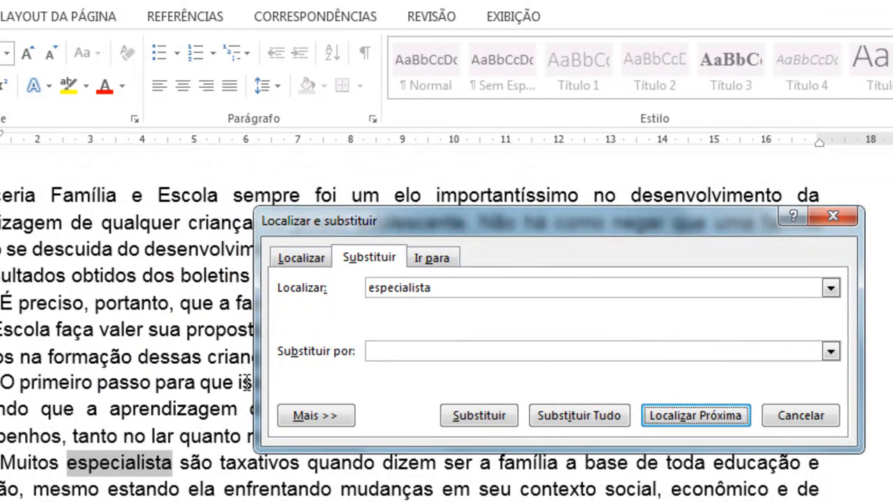
# - Replace all occurrences of "especialista" with "especializado"
pyautogui.click(467, 285)
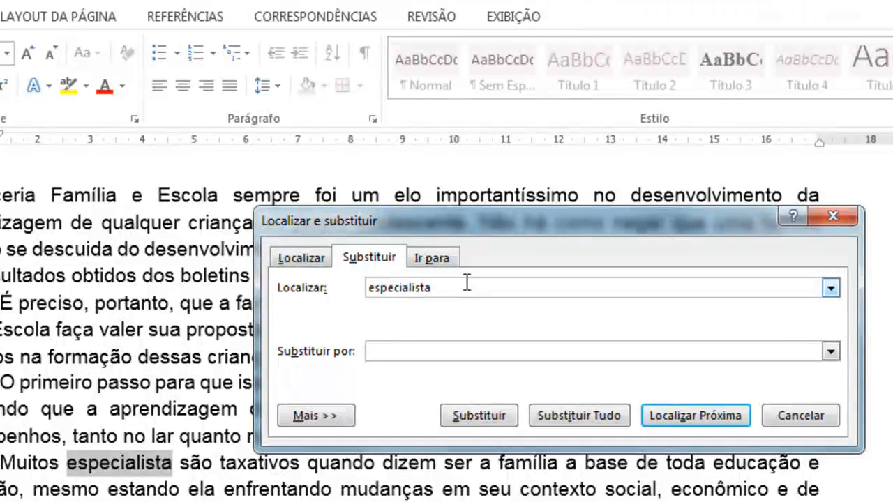
pyautogui.click(461, 351)
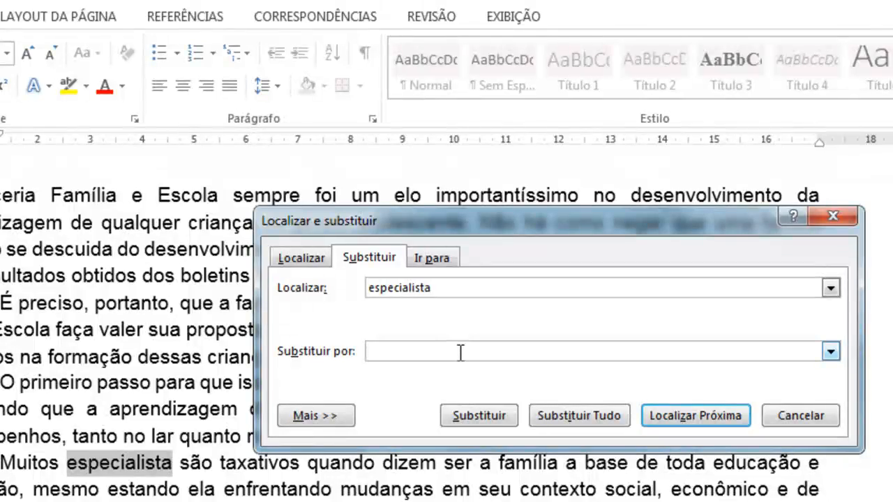
pyautogui.write('especializado')
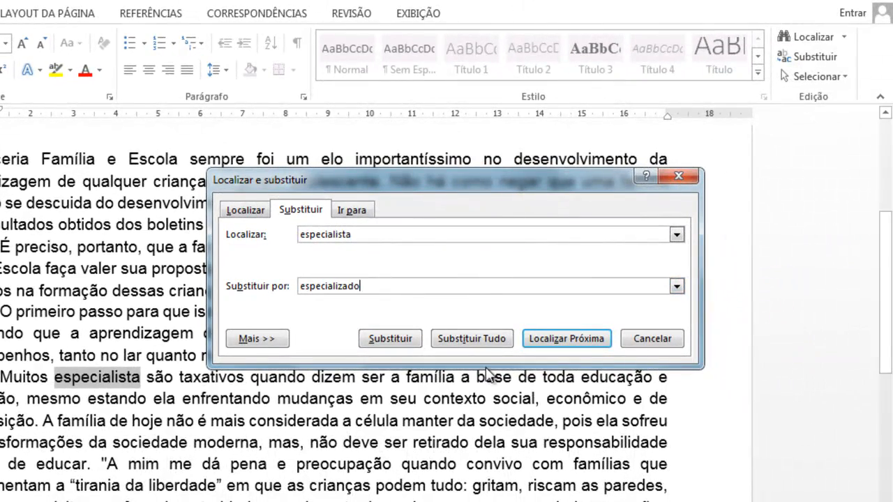
pyautogui.click(491, 342)
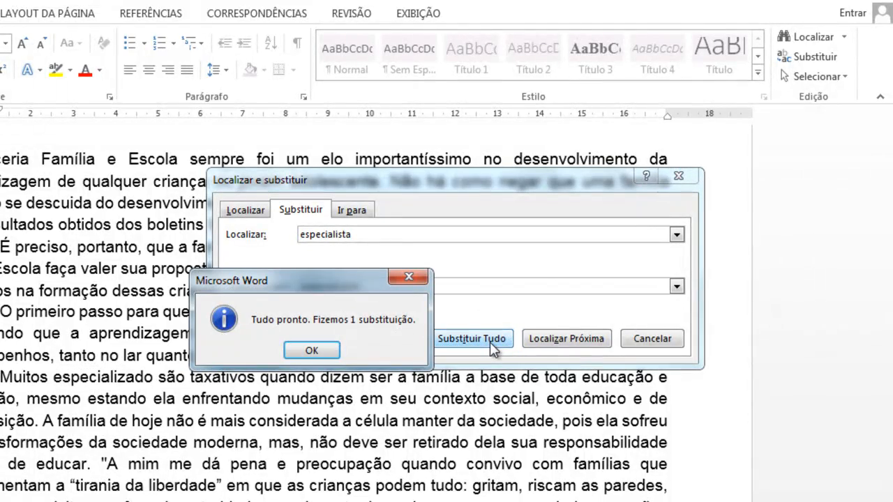
pyautogui.click(318, 349)
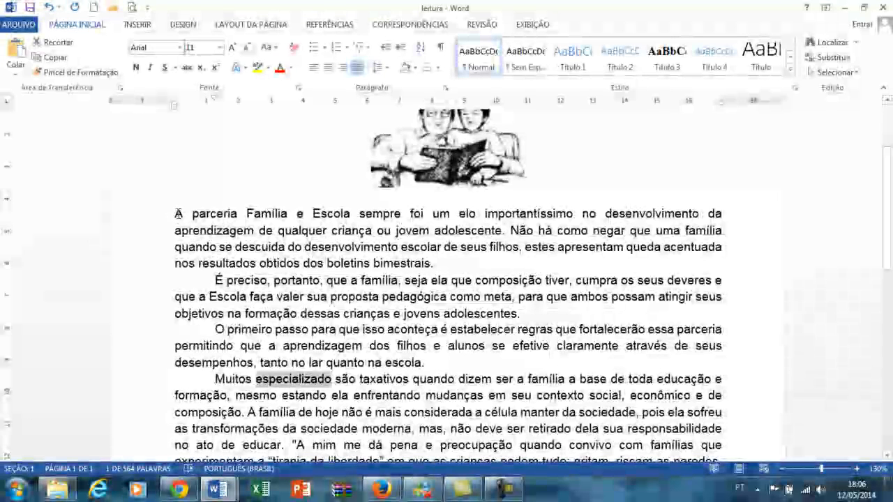
# - Copy the paragraph beginning "A parceria Família e Escola" and paste it after five line breaks below the last paragraph, before the author's name
pyautogui.moveTo(175, 213); pyautogui.dragTo(446, 266)
pyautogui.hotkey('ctrl', 'c')
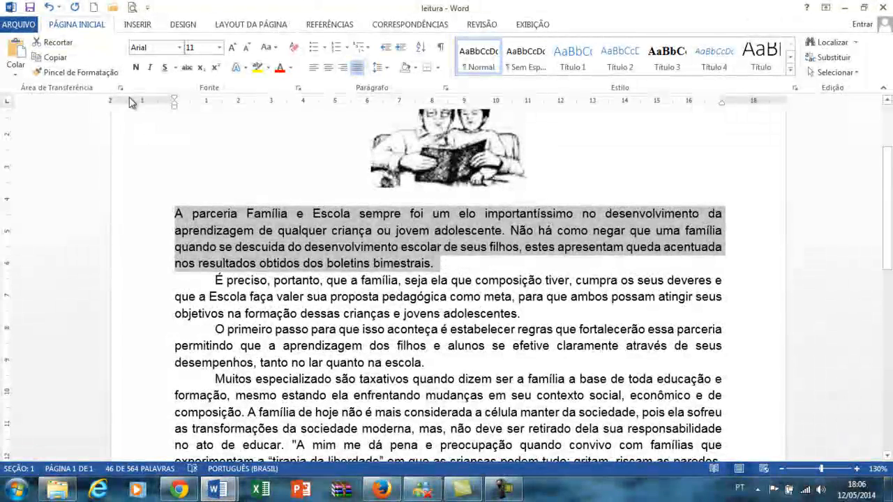
pyautogui.scroll(-1, 450, 279)
pyautogui.scroll(-10, 244, 188)
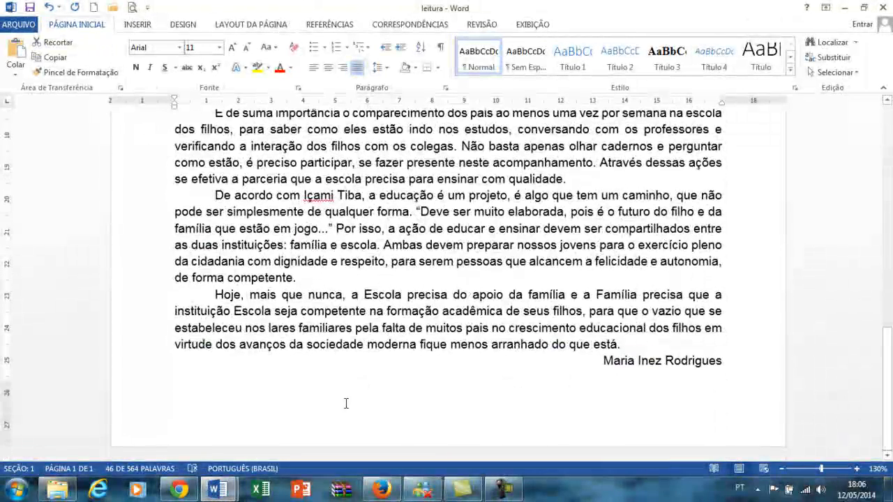
pyautogui.click(678, 343)
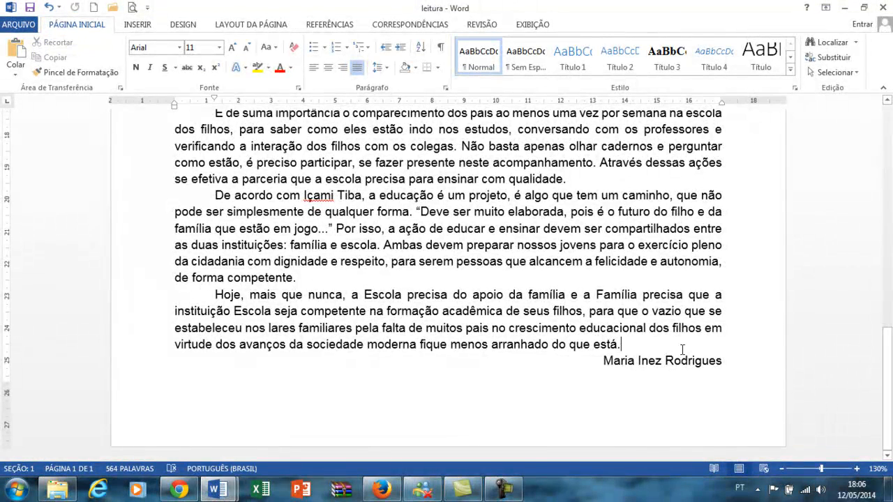
pyautogui.press('Return')
pyautogui.press('Return')
pyautogui.press('Return')
pyautogui.press('Return')
pyautogui.press('Return')
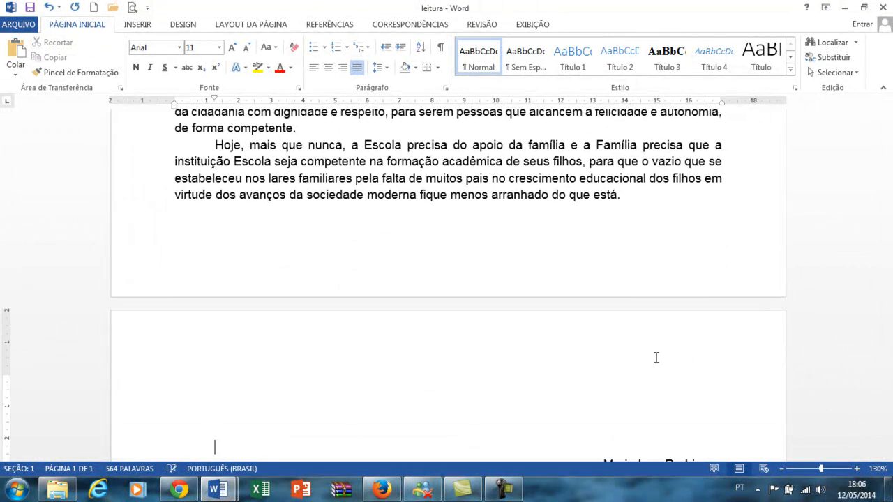
pyautogui.scroll(-3, 618, 372)
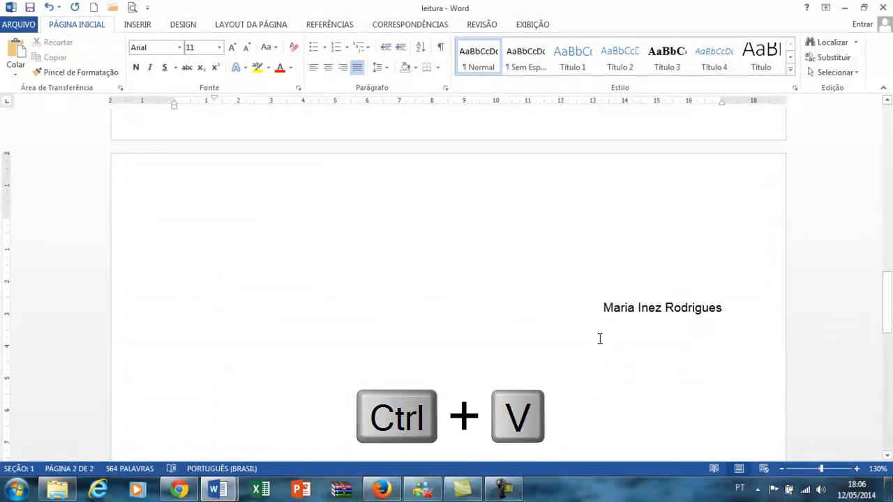
pyautogui.hotkey('ctrl', 'v')
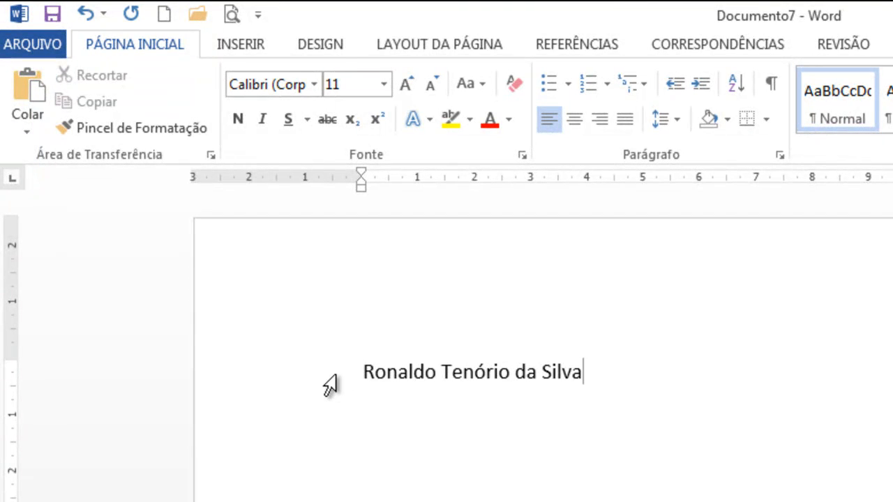
# - Cut the second word of the full name and paste it two lines below the remaining text
pyautogui.doubleClick(465, 372)
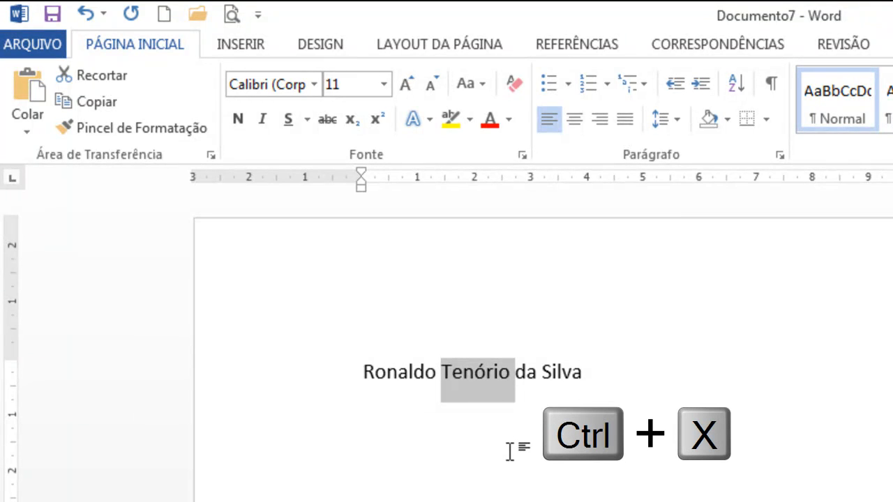
pyautogui.hotkey('ctrl', 'x')
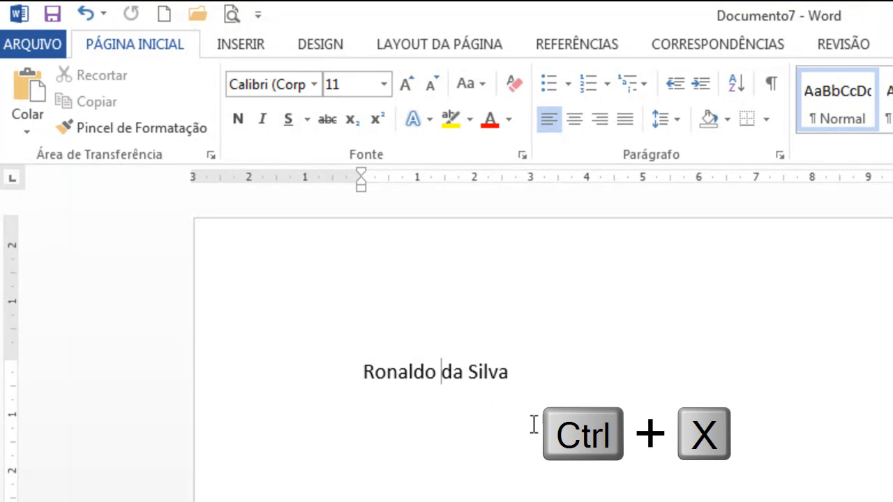
pyautogui.click(556, 392)
pyautogui.press('Return')
pyautogui.press('Return')
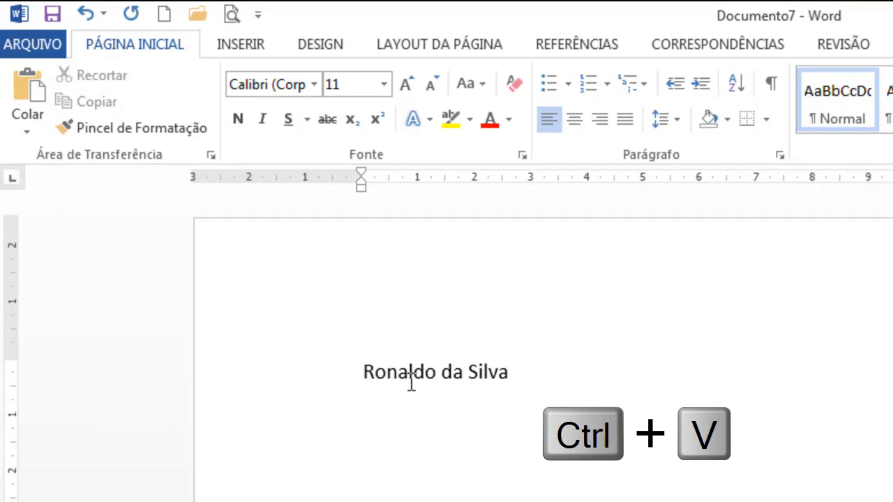
pyautogui.hotkey('ctrl', 'v')
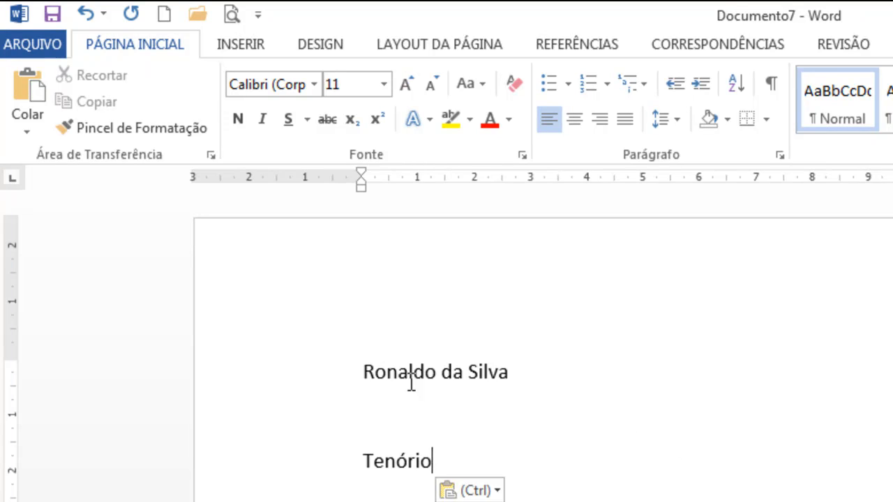
# - Undo the paste, the added line breaks and the cut of the name's second word
pyautogui.hotkey('ctrl', 'z')
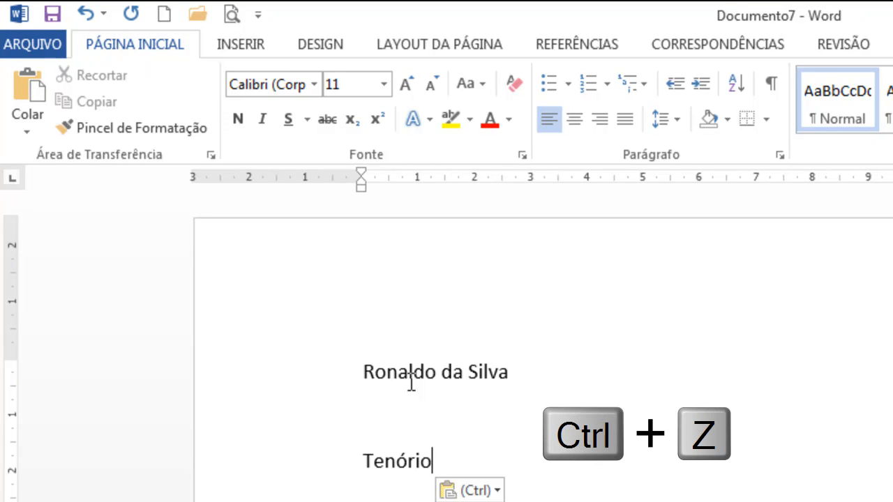
pyautogui.hotkey('ctrl', 'z')
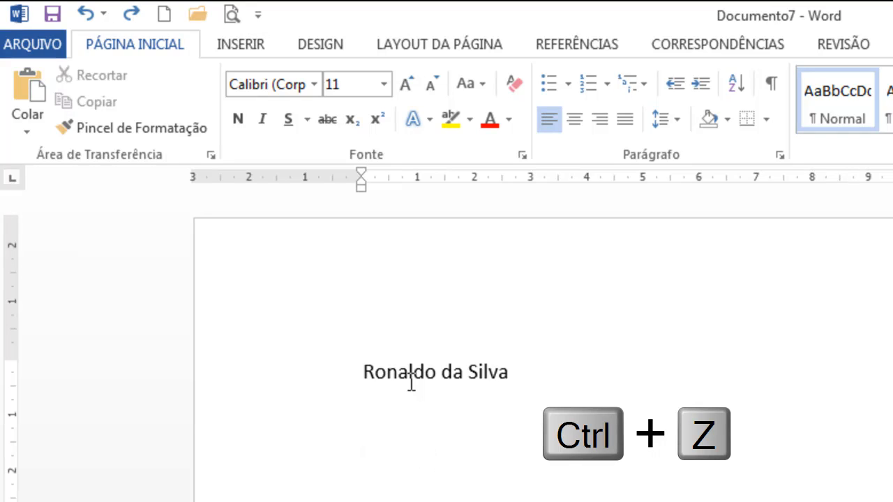
pyautogui.hotkey('ctrl', 'z')
pyautogui.hotkey('ctrl', 'z')
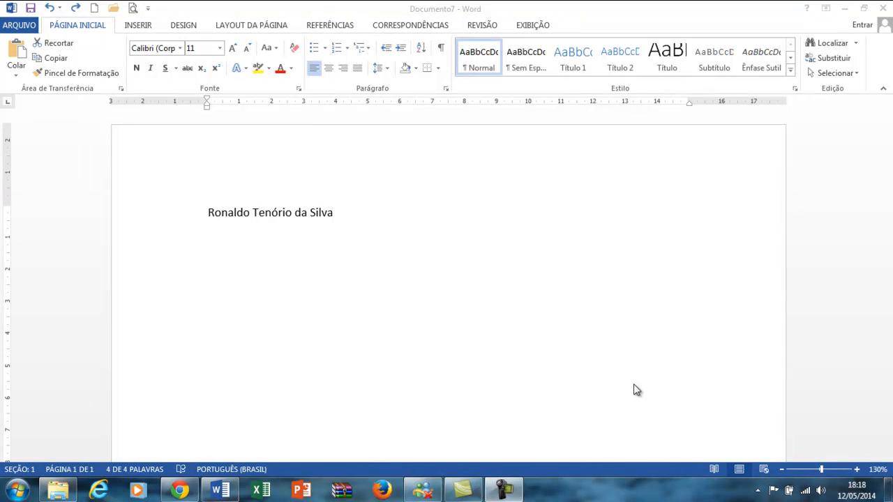
# - Delete all the text in the document and enter only the first two words of the full name
pyautogui.click(584, 353)
pyautogui.hotkey('ctrl', 'a')
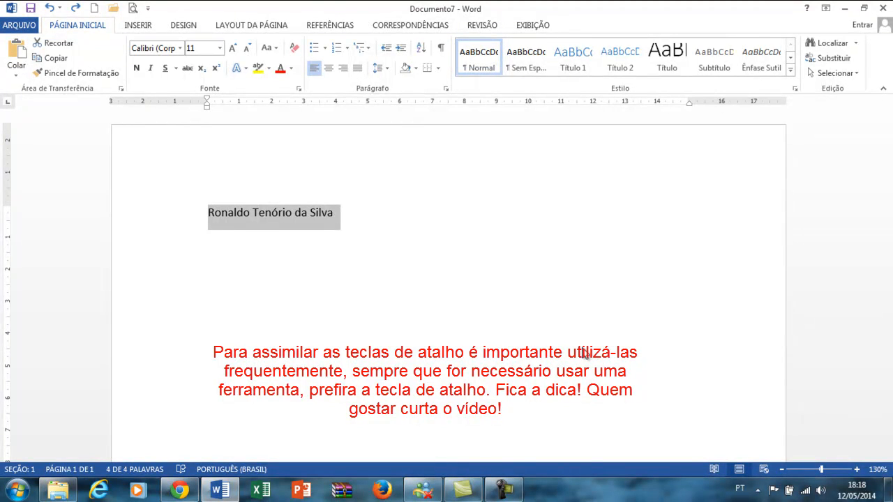
pyautogui.press('Delete')
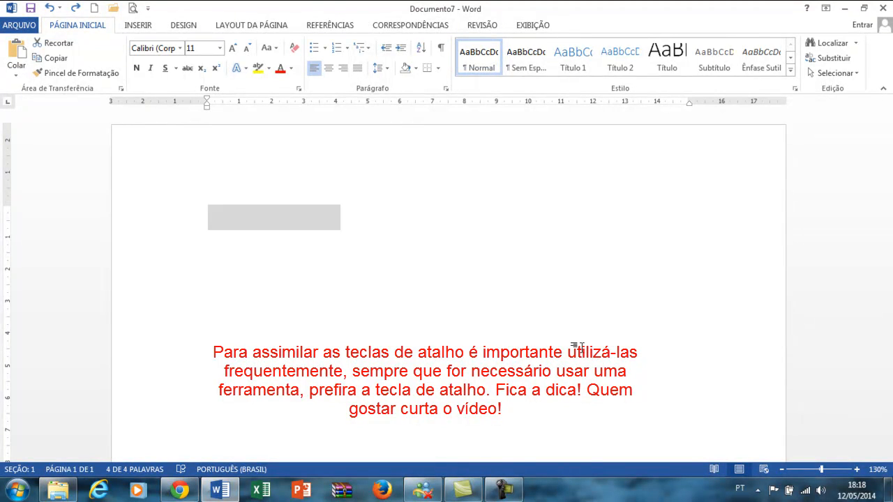
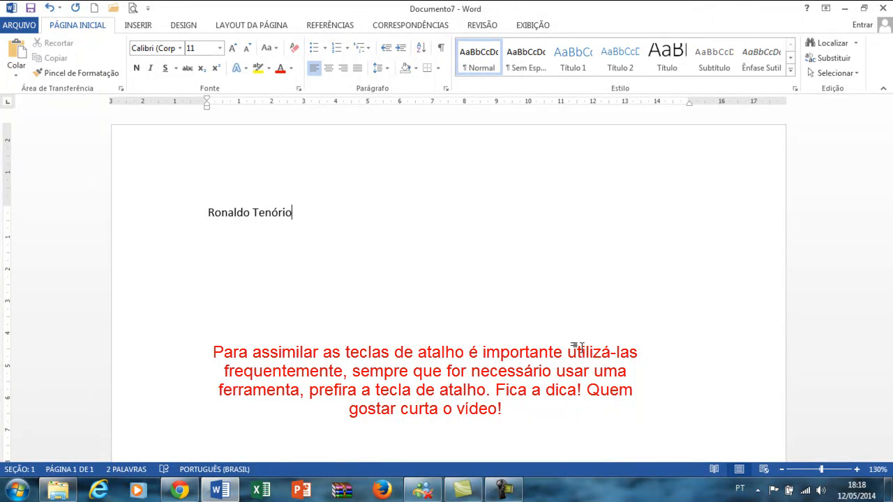
# - Underline the whole typed name and paste an underlined copy of it on the line beneath
pyautogui.hotkey('ctrl', 'a')
pyautogui.hotkey('ctrl', 's')
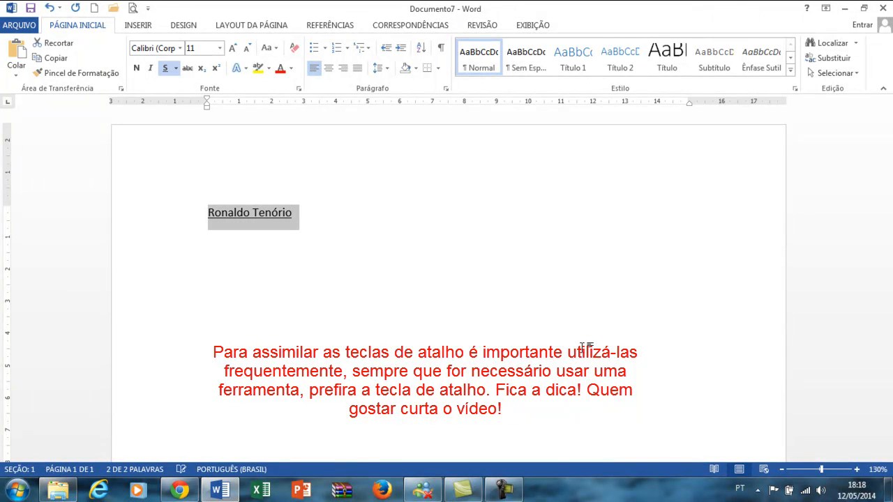
pyautogui.press('End')
pyautogui.press('Return')
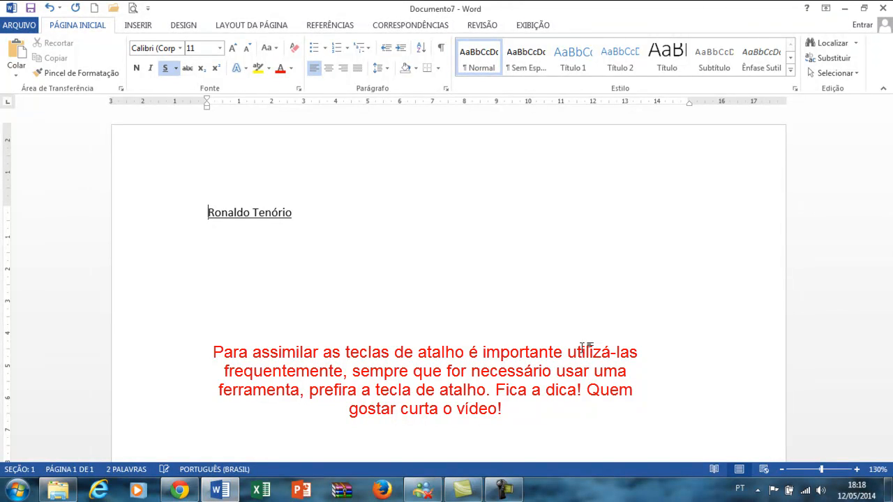
pyautogui.hotkey('ctrl', 'a')
pyautogui.press('Right')
pyautogui.hotkey('ctrl', 'v')
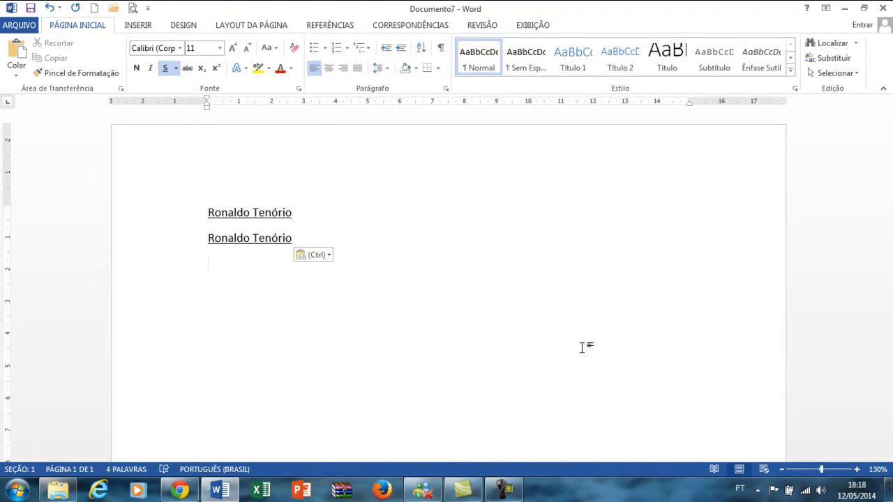